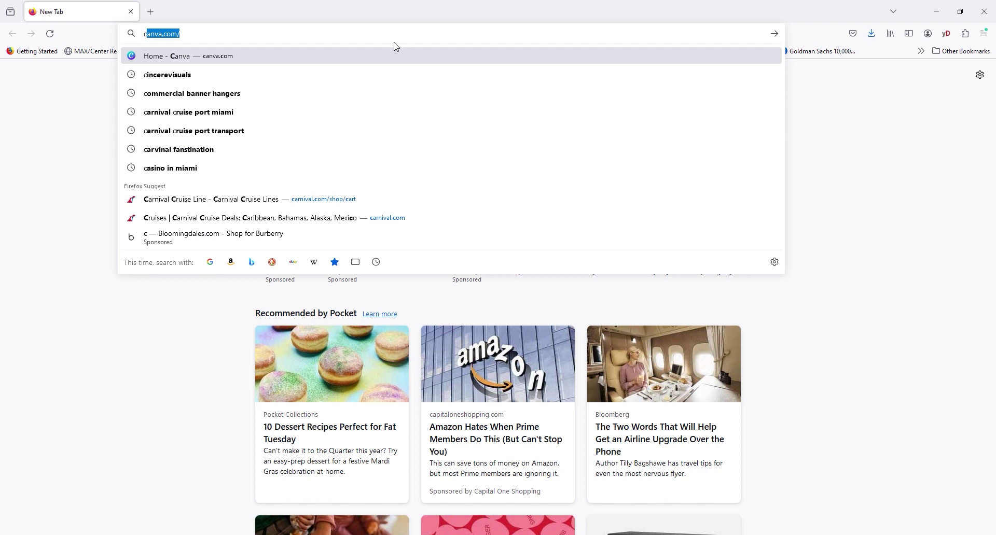
Load the Home - Canva page from the canva.com suggestion in Firefox's address bar
click(393, 57)
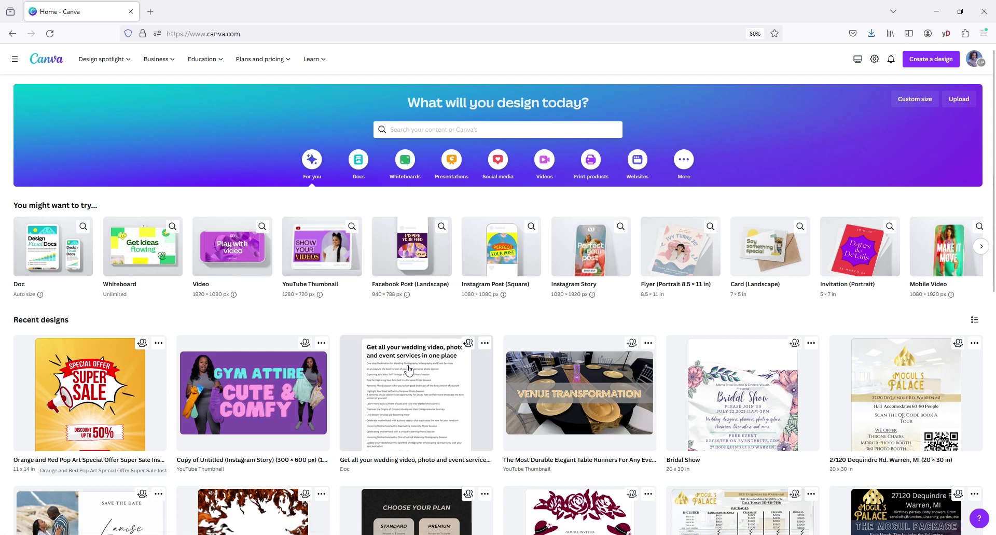
Start a new Facebook Post (Landscape) design from the Canva home page
scroll(467, 306, down, 1)
scroll(519, 316, up, 1)
scroll(551, 322, down, 1)
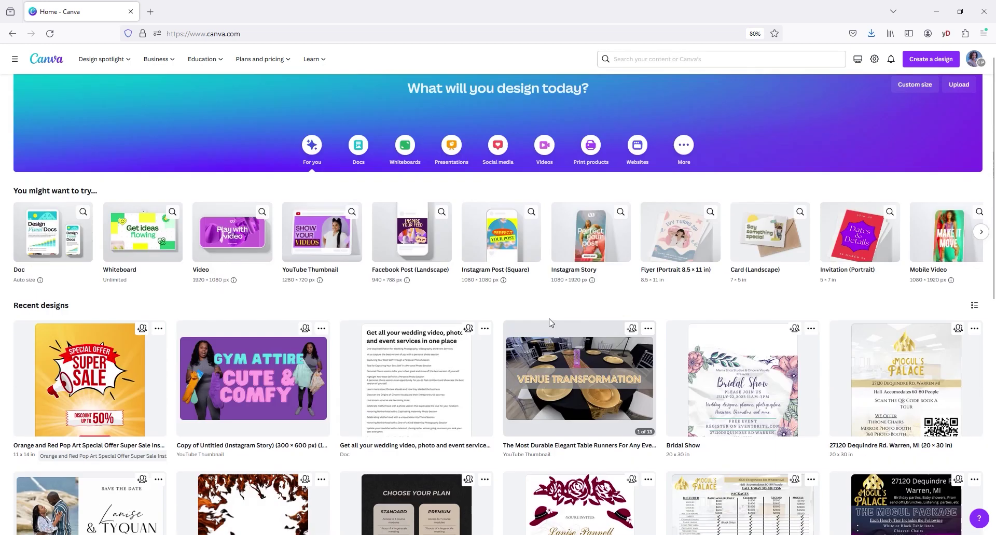
scroll(550, 323, up, 1)
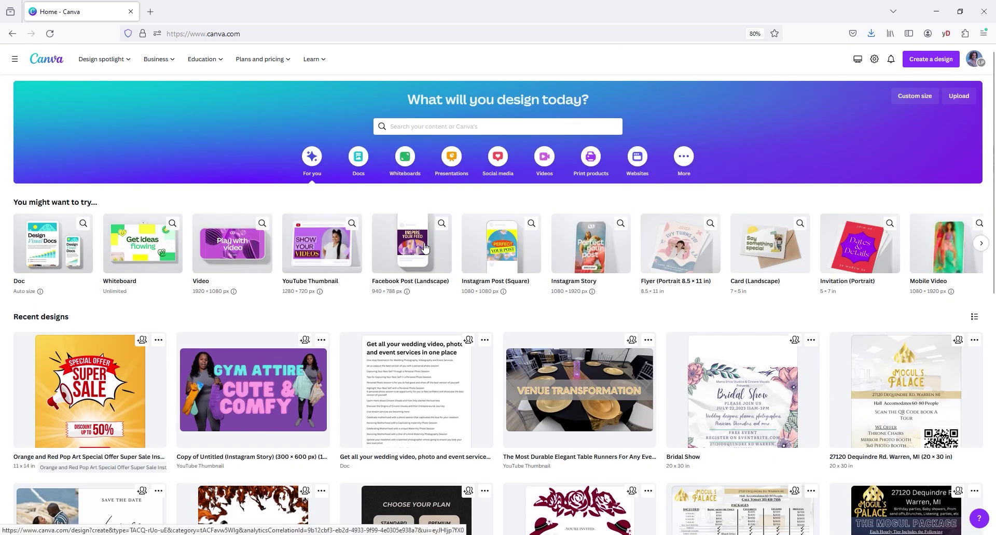
click(424, 247)
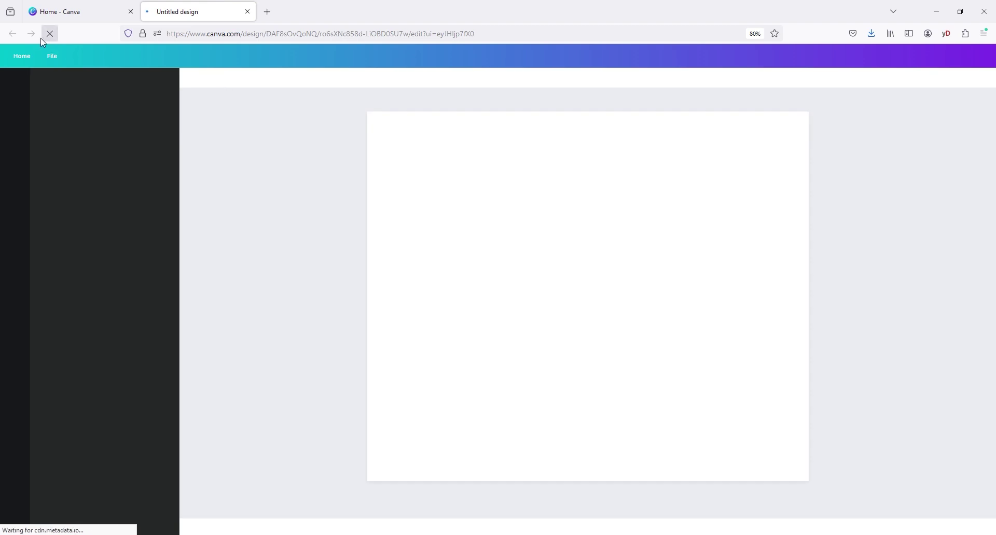
Glance at the Happy 31st Birthday strip on the Home tab, then return to the new design
click(71, 17)
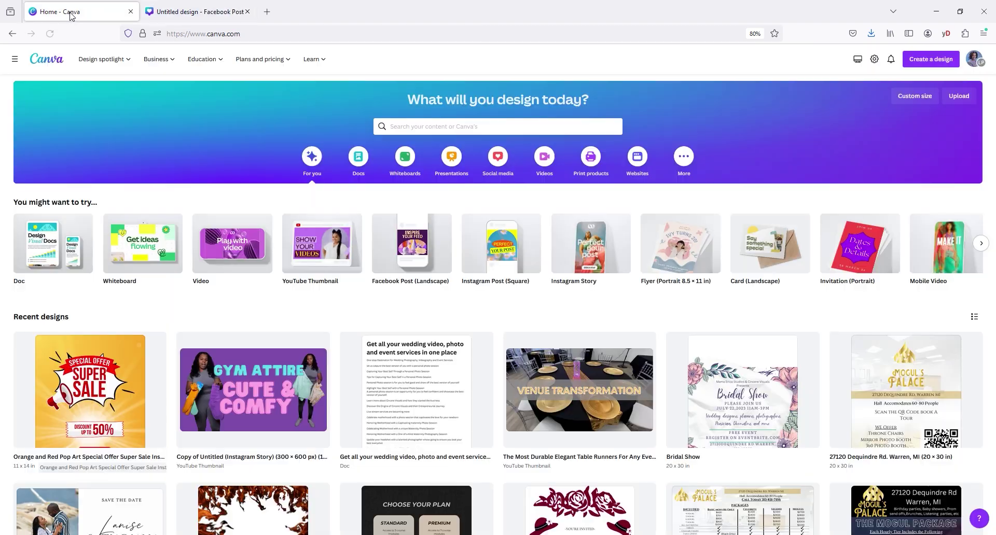
scroll(414, 361, down, 2)
scroll(413, 362, down, 1)
click(255, 467)
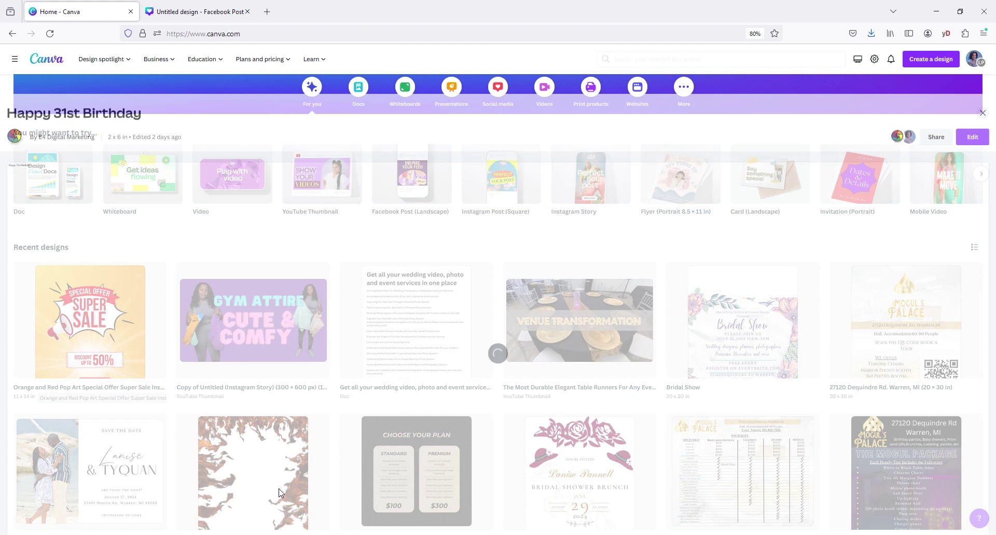
click(146, 10)
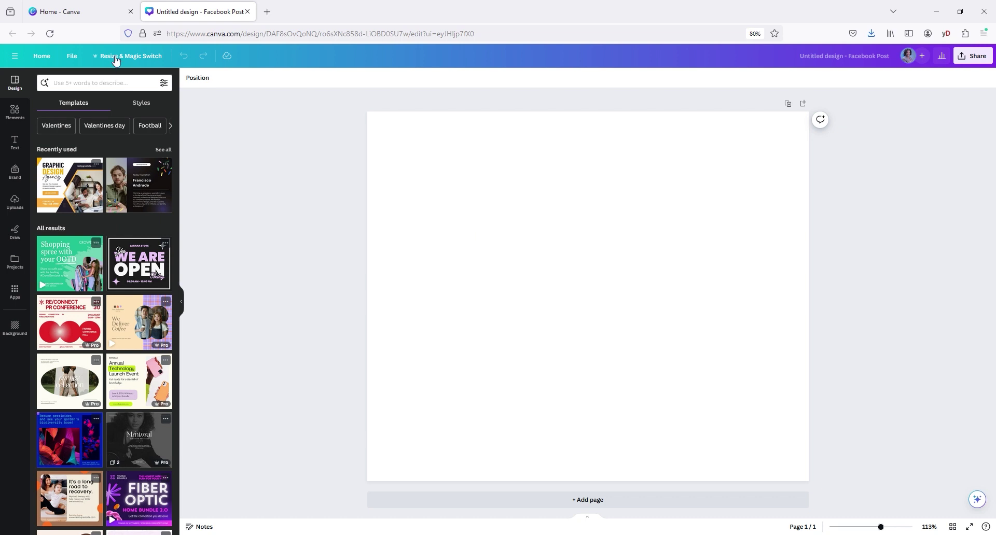
In Resize's Custom size, enter width 2 and height 6 and switch units to inches
click(115, 57)
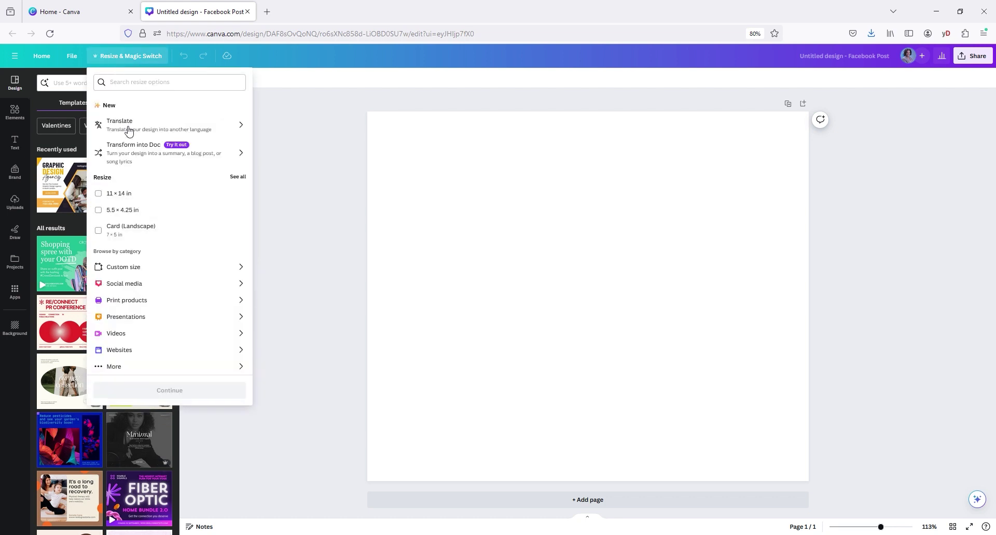
click(127, 267)
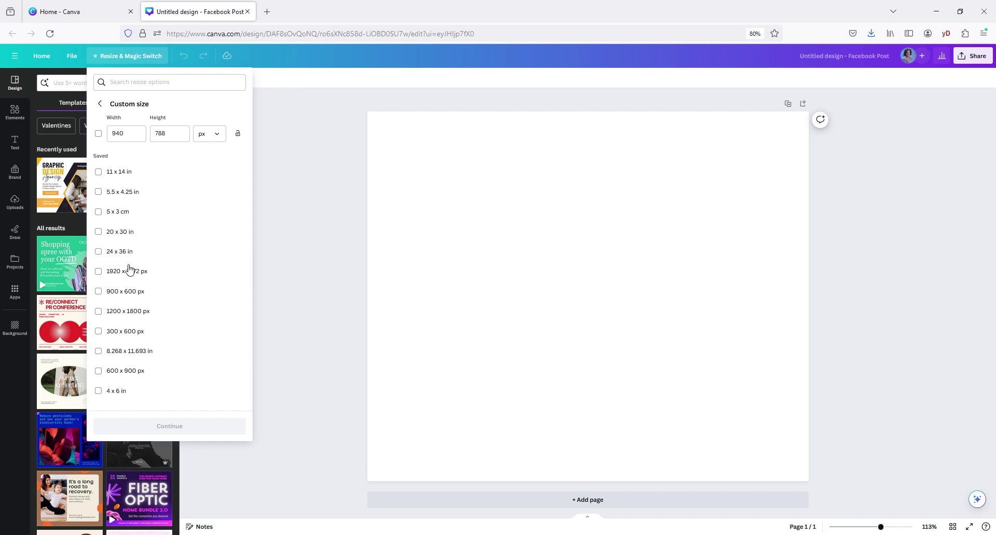
click(135, 139)
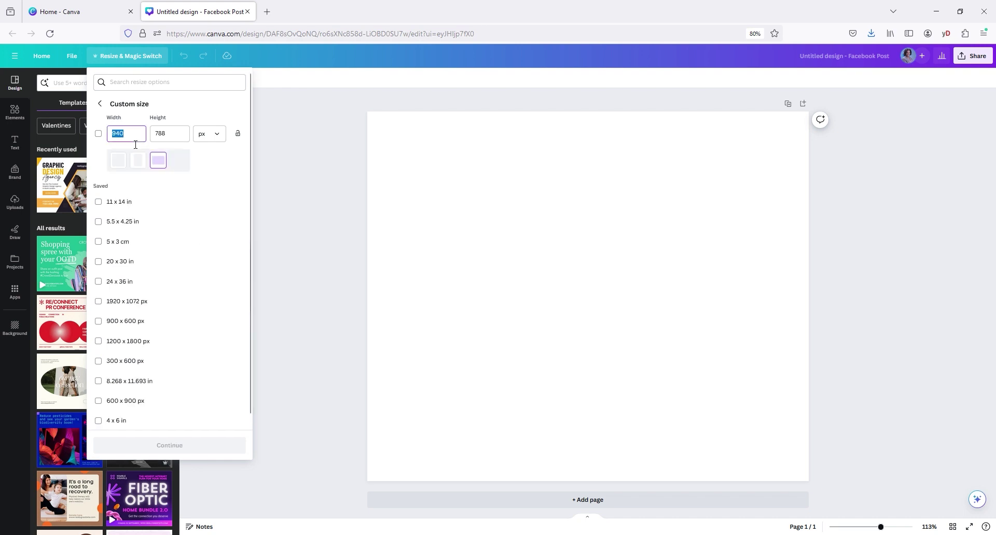
text(2)
click(175, 142)
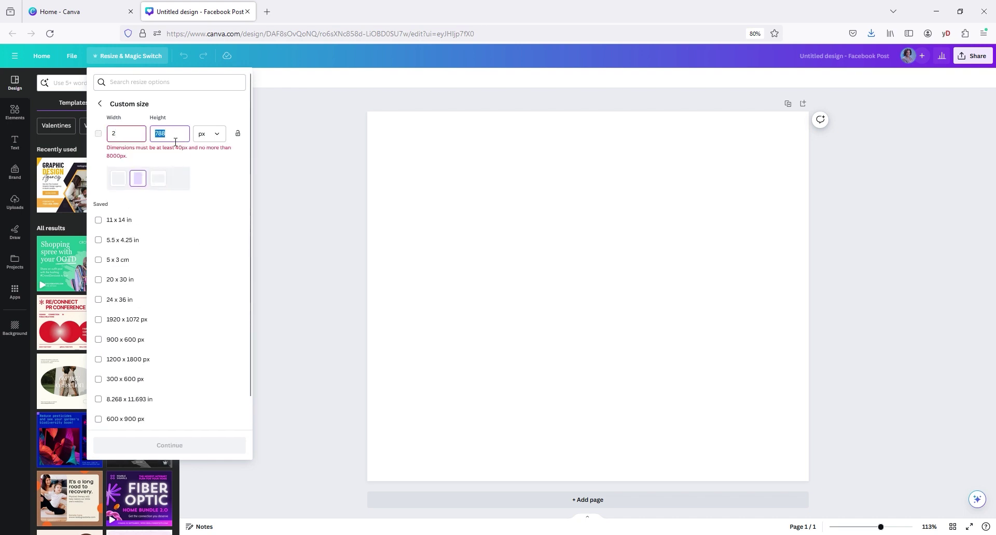
key(BackSpace)
text(6)
click(213, 134)
click(216, 173)
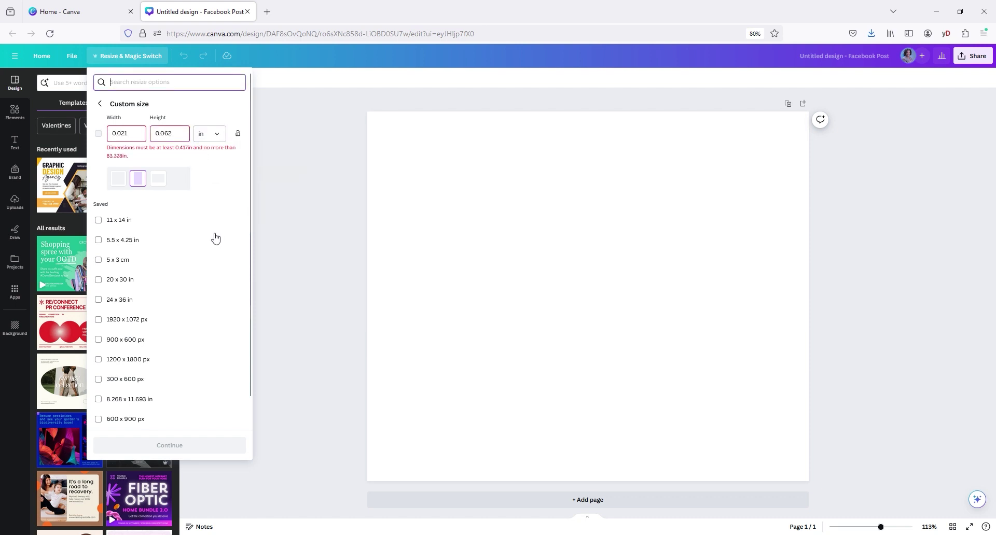
Re-enter 2 × 6 in after the unit conversion and make a resized copy
click(138, 133)
key(BackSpace)
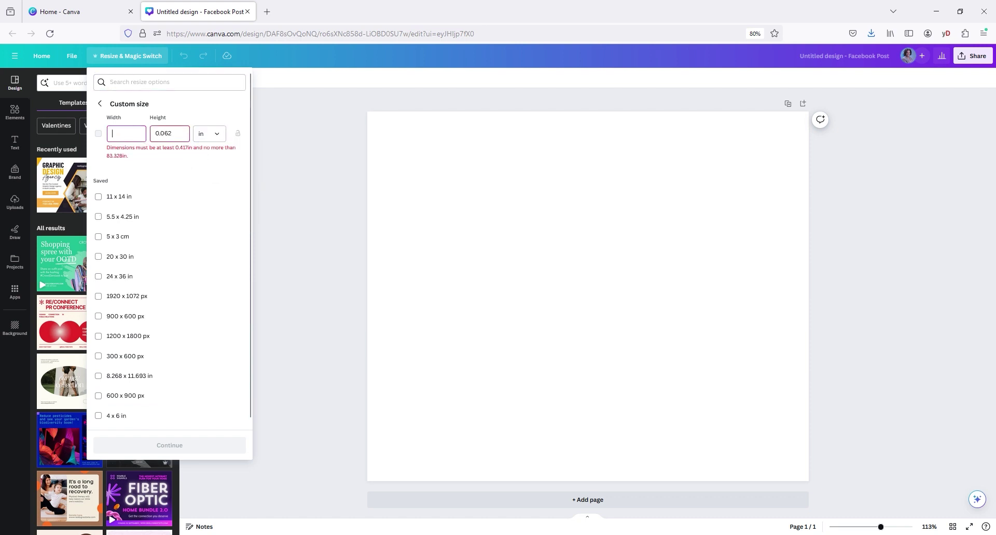
text(2)
click(171, 140)
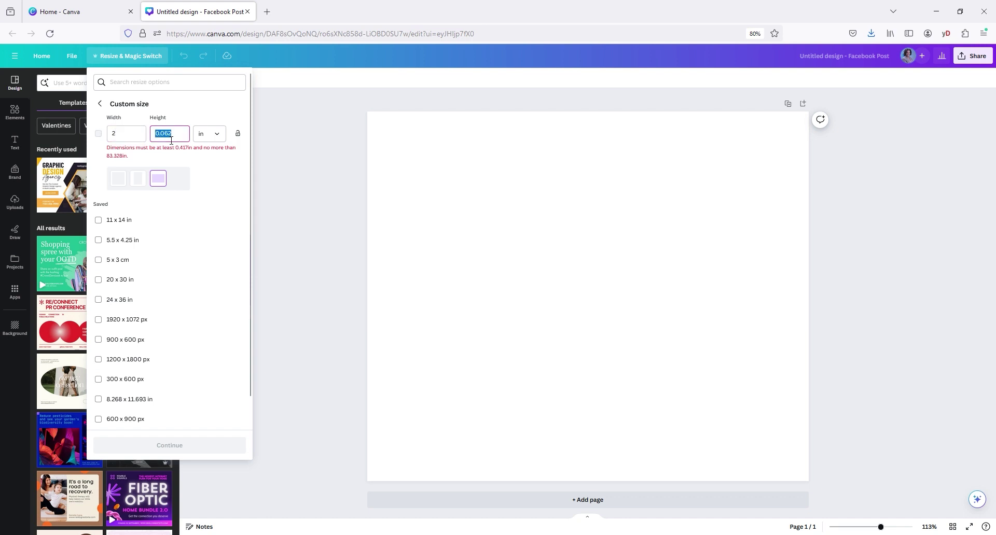
key(BackSpace)
text(6)
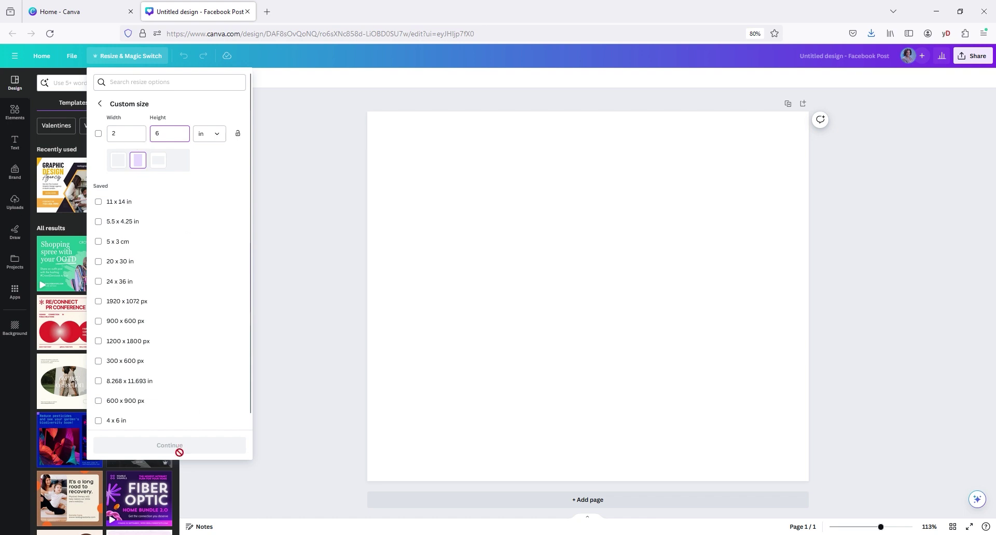
click(99, 133)
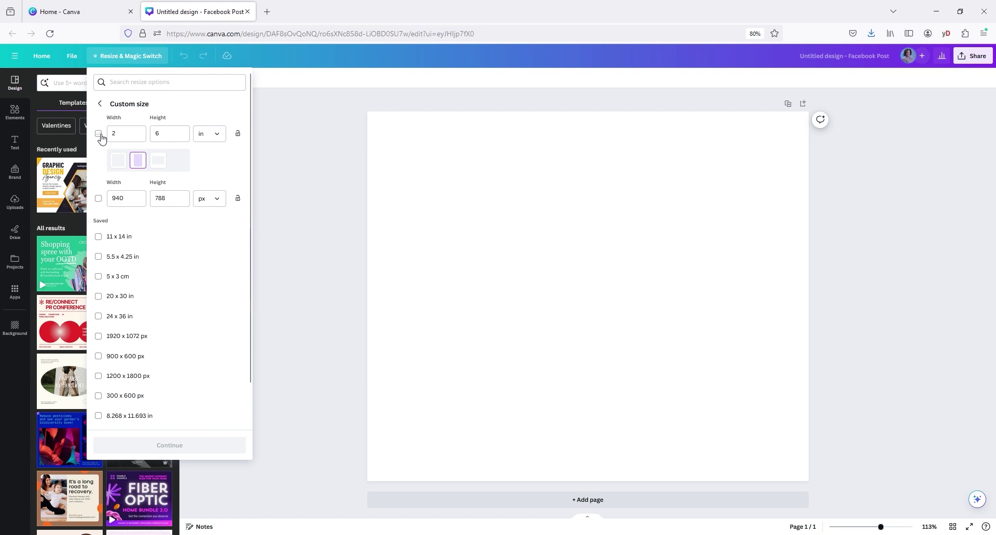
click(99, 134)
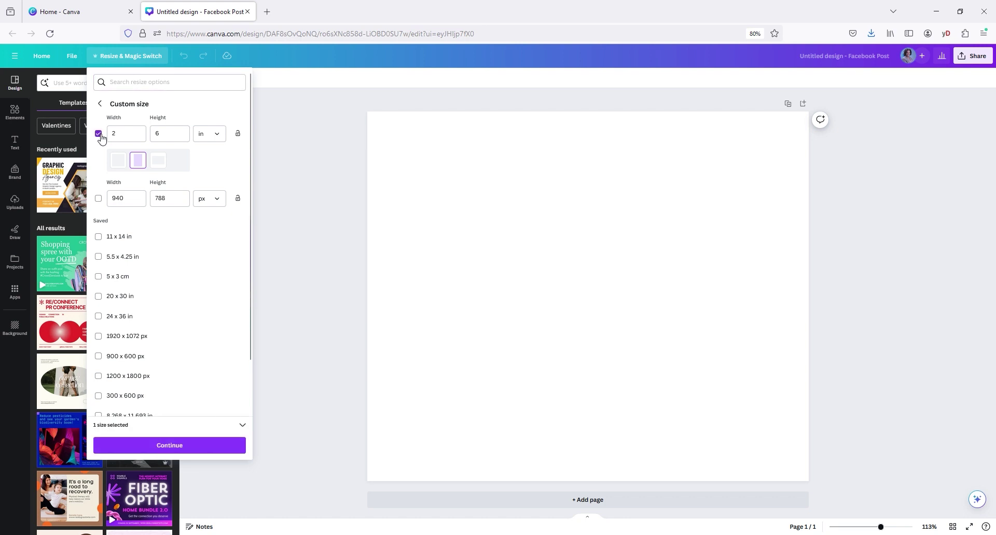
click(167, 446)
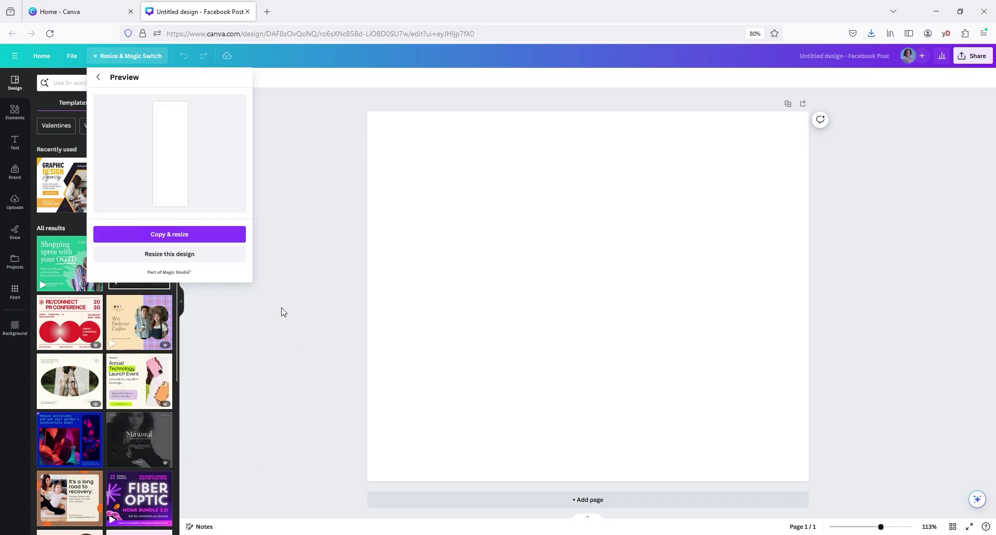
click(224, 234)
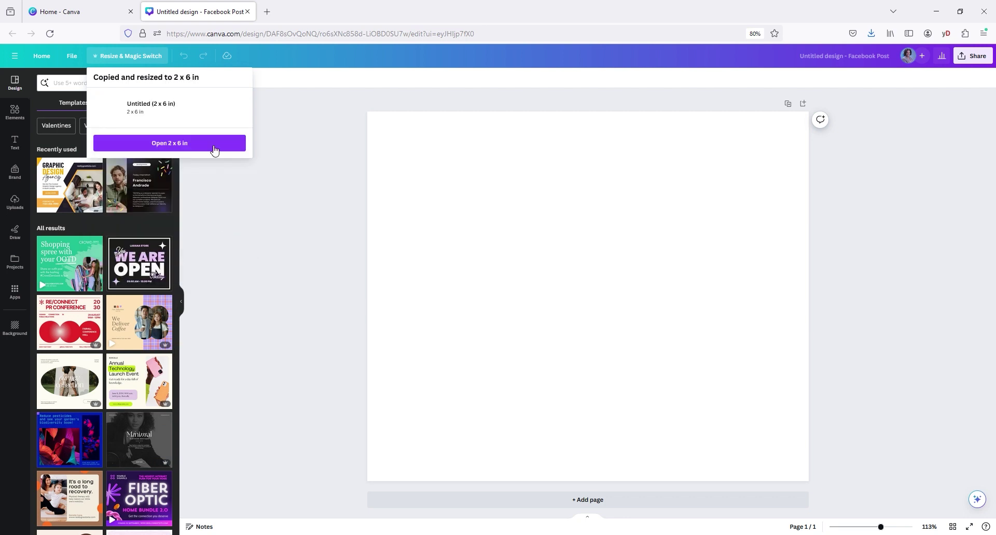
Open the 2 × 6 in copy and browse the Valentines templates in the Design panel
click(214, 147)
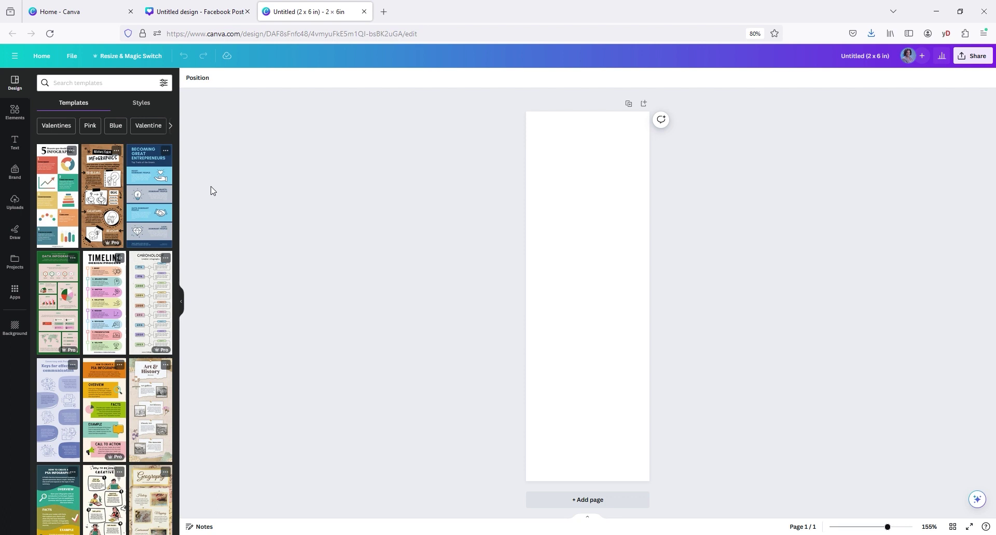
click(55, 126)
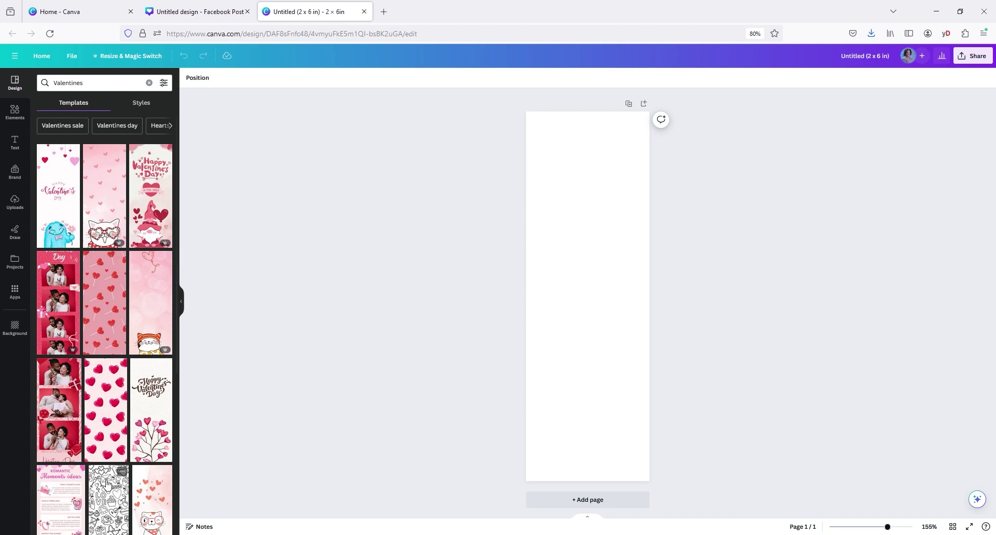
scroll(106, 483, down, 5)
scroll(113, 465, down, 3)
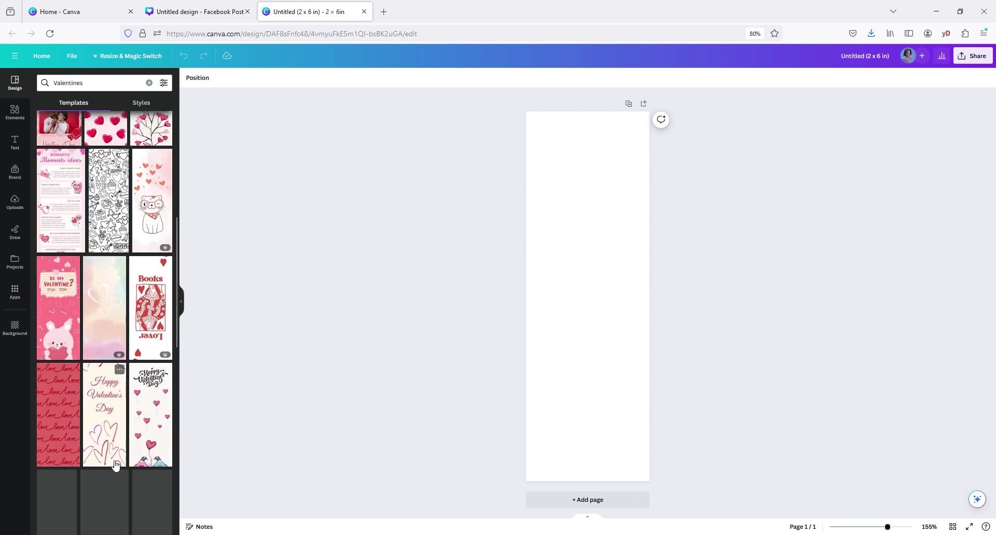
scroll(111, 462, down, 1)
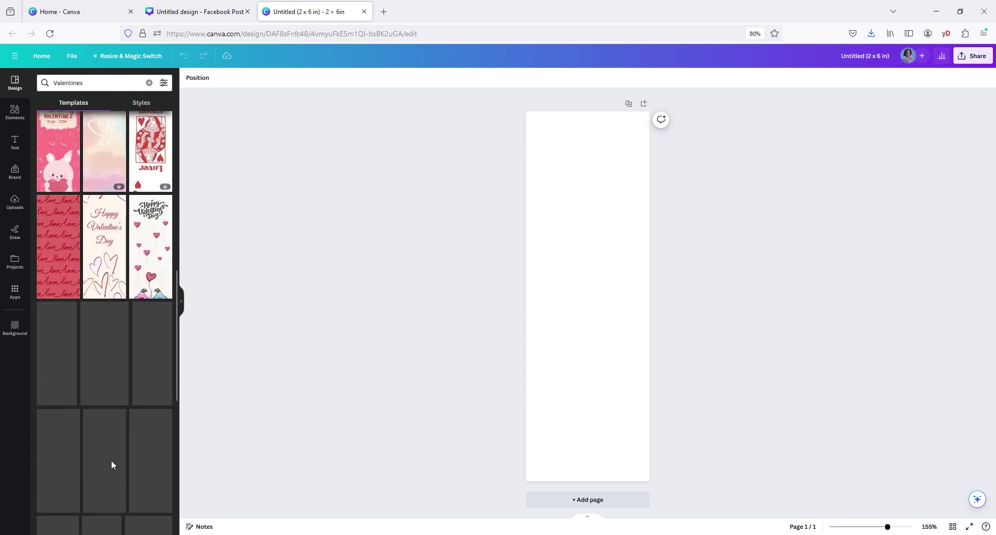
scroll(114, 464, down, 2)
scroll(115, 465, up, 1)
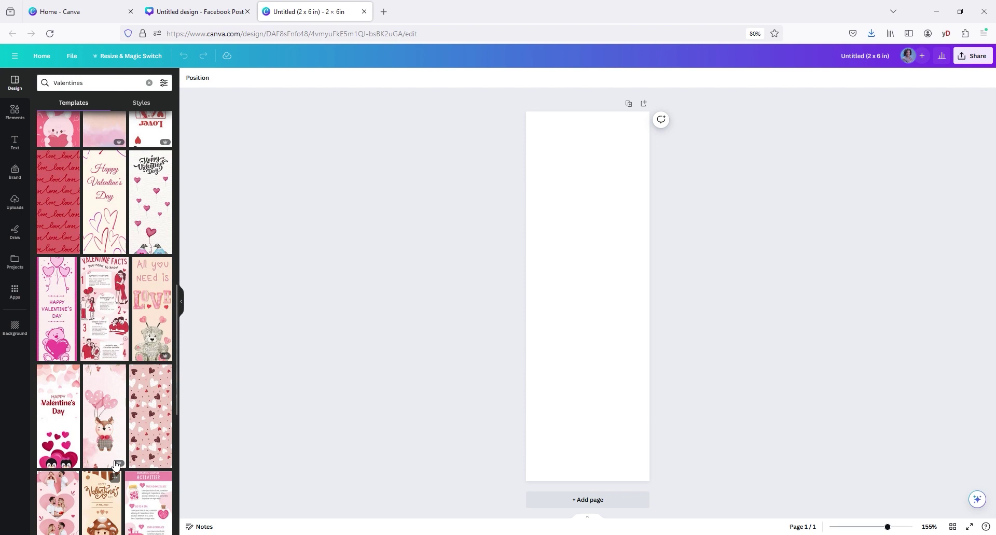
Apply the Colorful Illustrated Pattern Hearts Valentine's Day Bookmark template to the blank strip
click(152, 404)
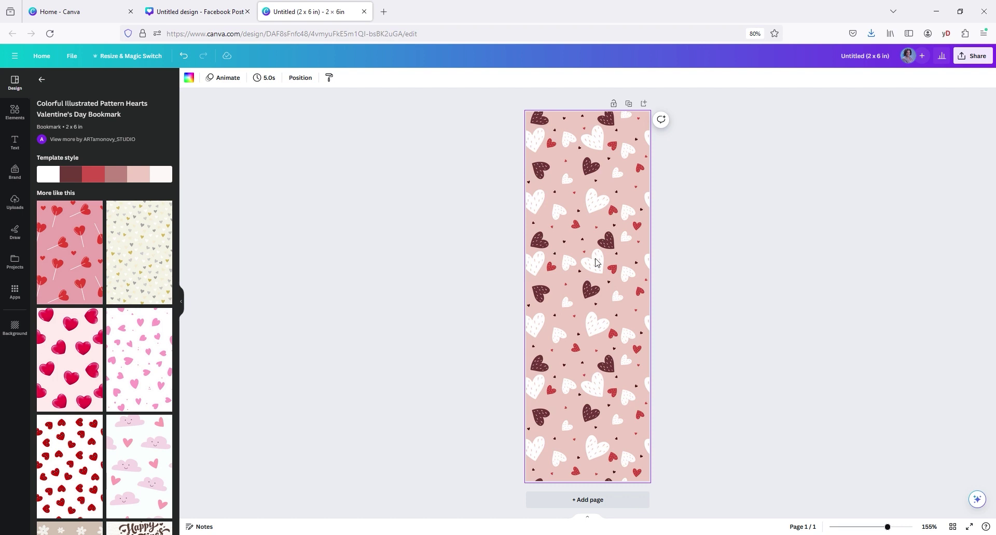
scroll(70, 415, down, 2)
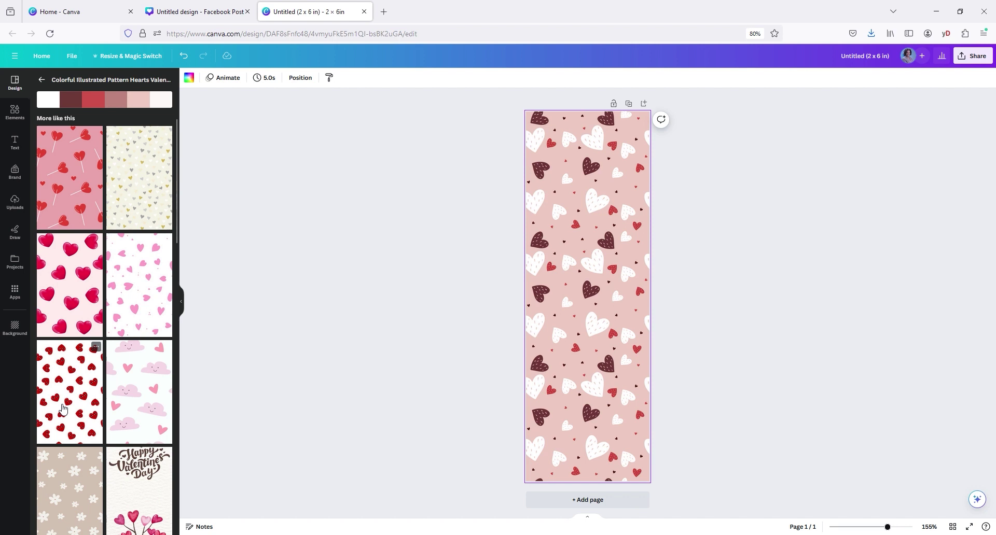
scroll(82, 340, up, 2)
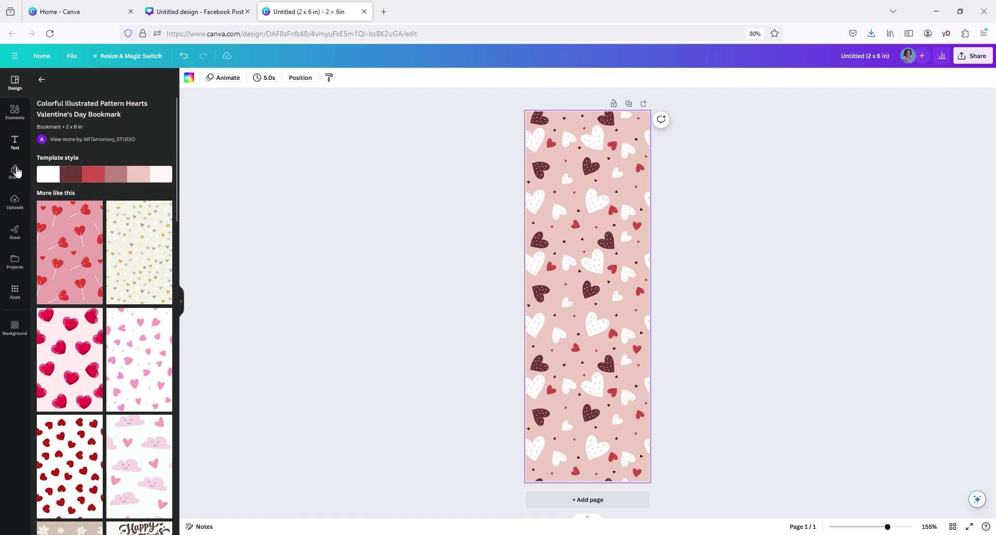
Search Elements for 'squa', add a dark rectangle, and stretch it across the strip's bottom edge
click(23, 112)
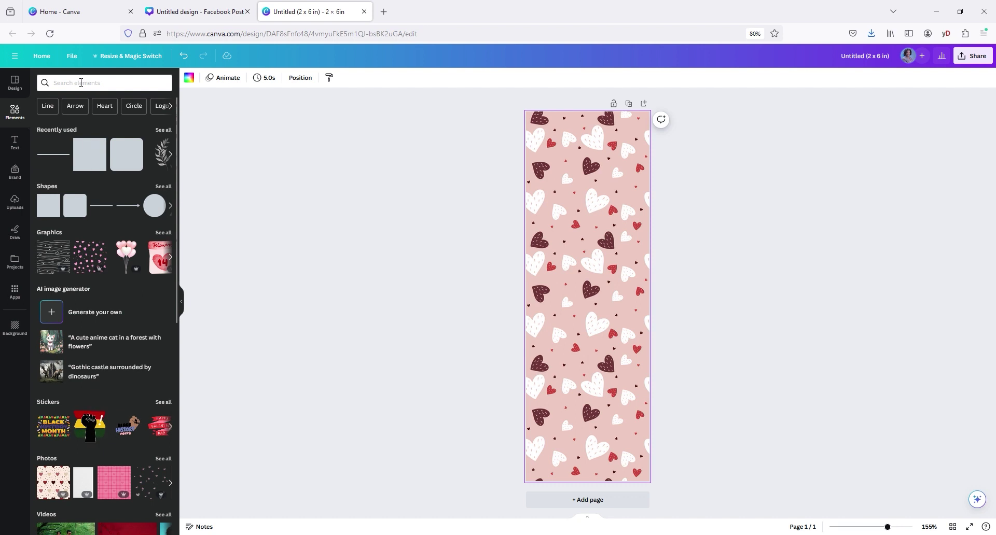
click(81, 85)
text(square)
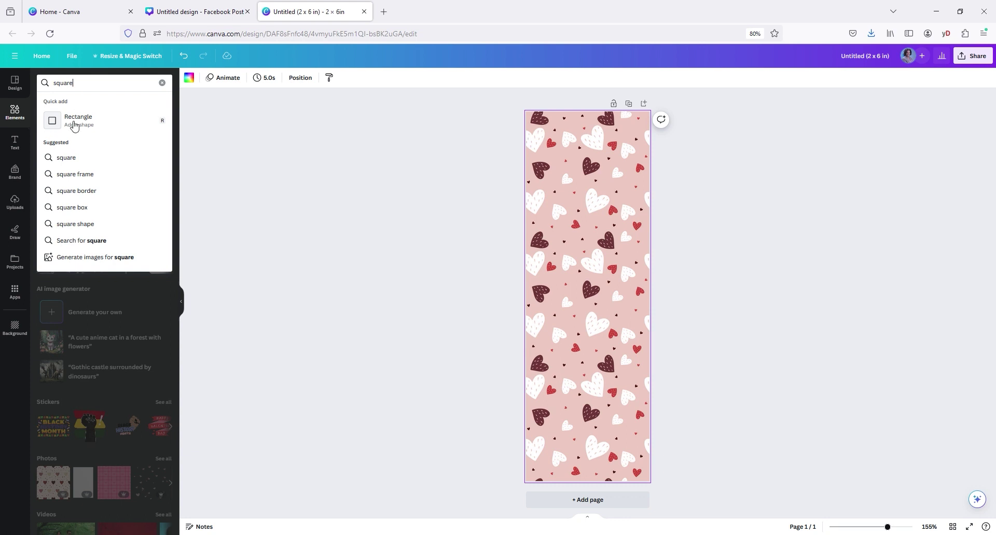
click(74, 124)
click(96, 156)
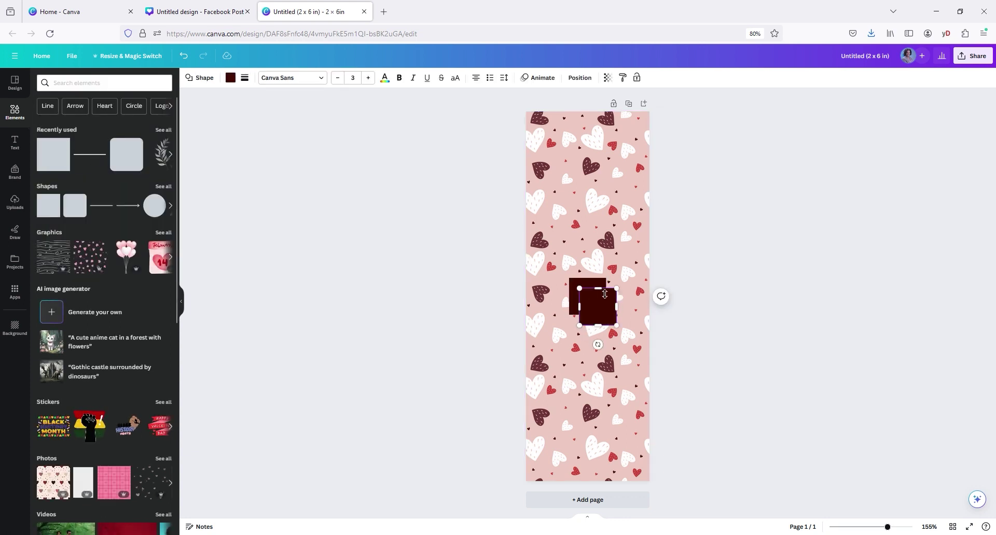
drag(605, 294, 651, 464)
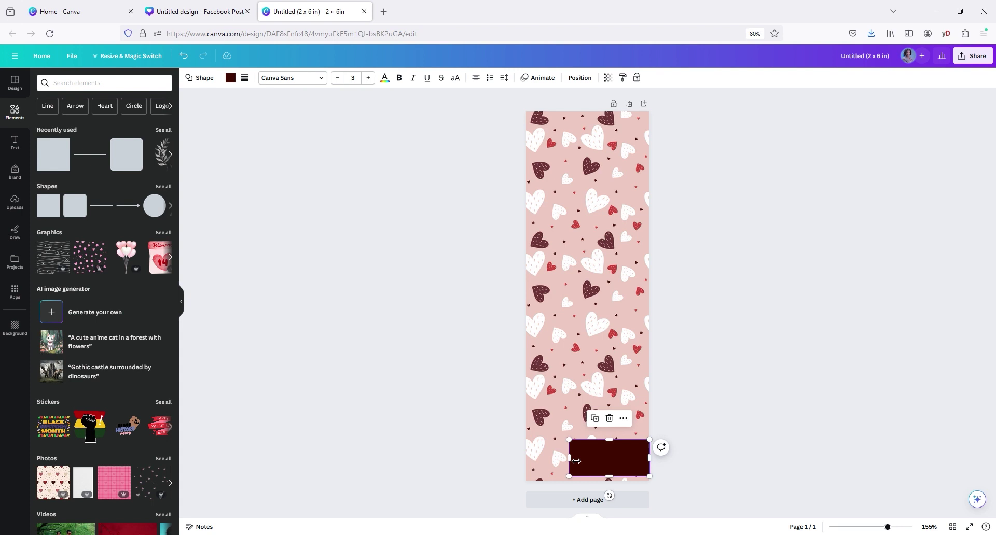
drag(570, 461, 526, 461)
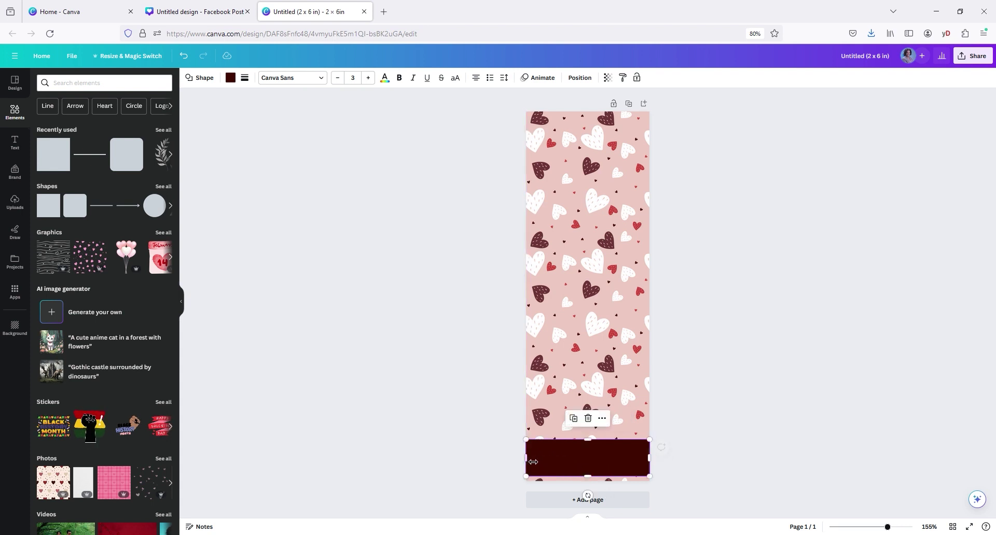
drag(593, 479, 596, 487)
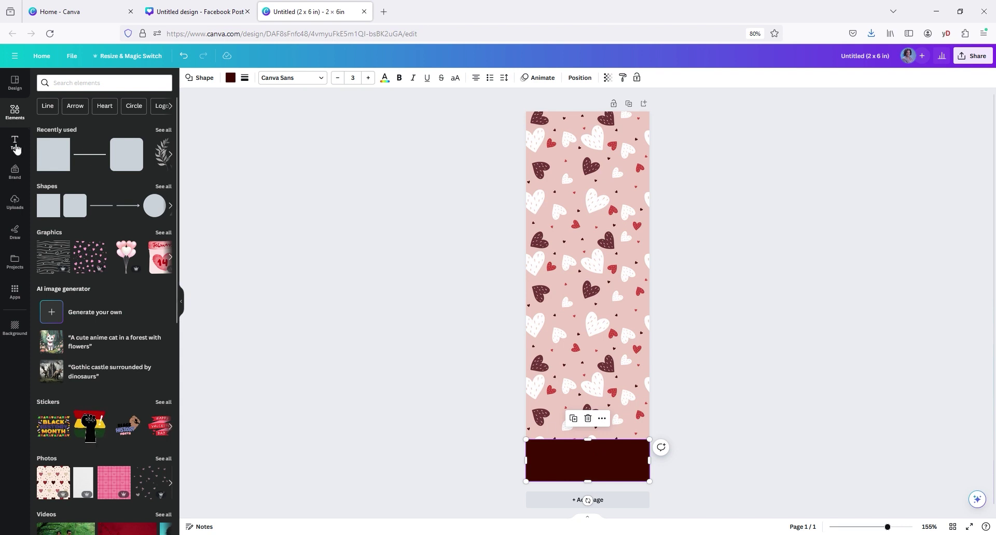
Place the Valentine's Sale text combination on the dark bar and delete its FLAIR COLLECTIVE line
click(15, 144)
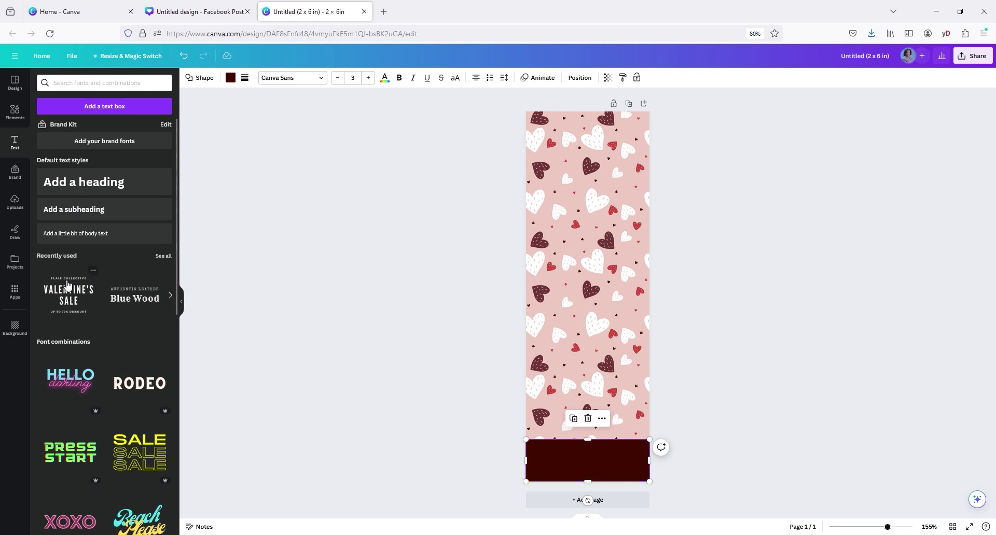
click(71, 301)
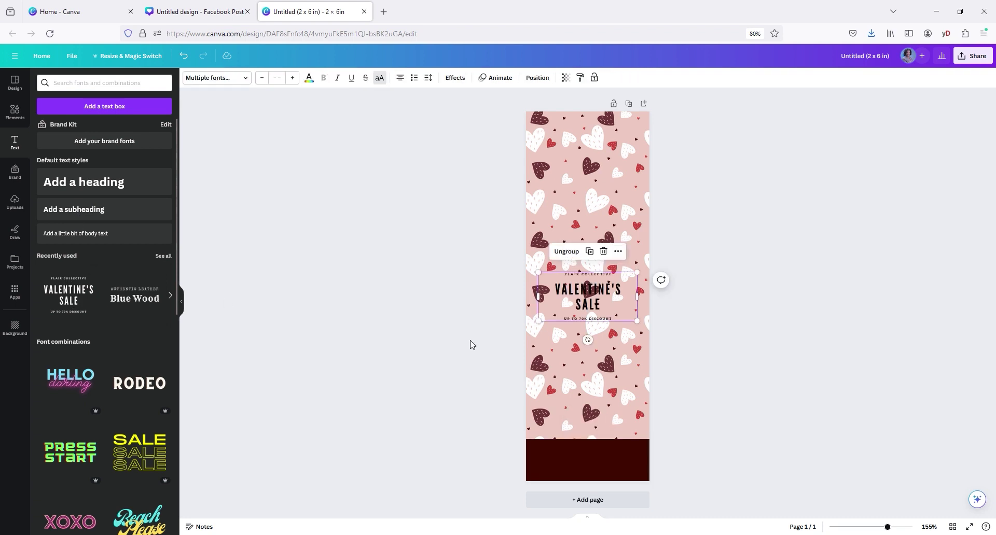
drag(590, 294, 594, 460)
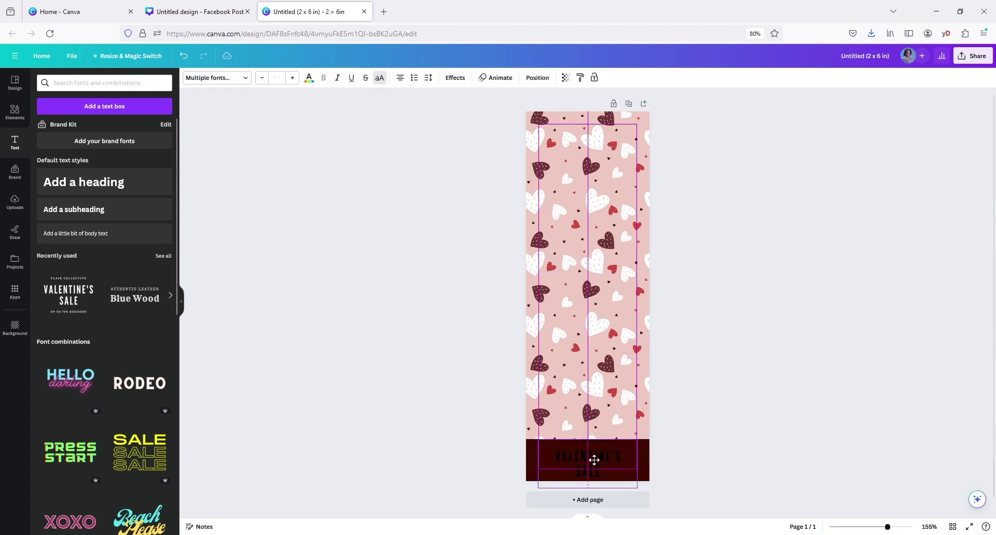
double_click(593, 456)
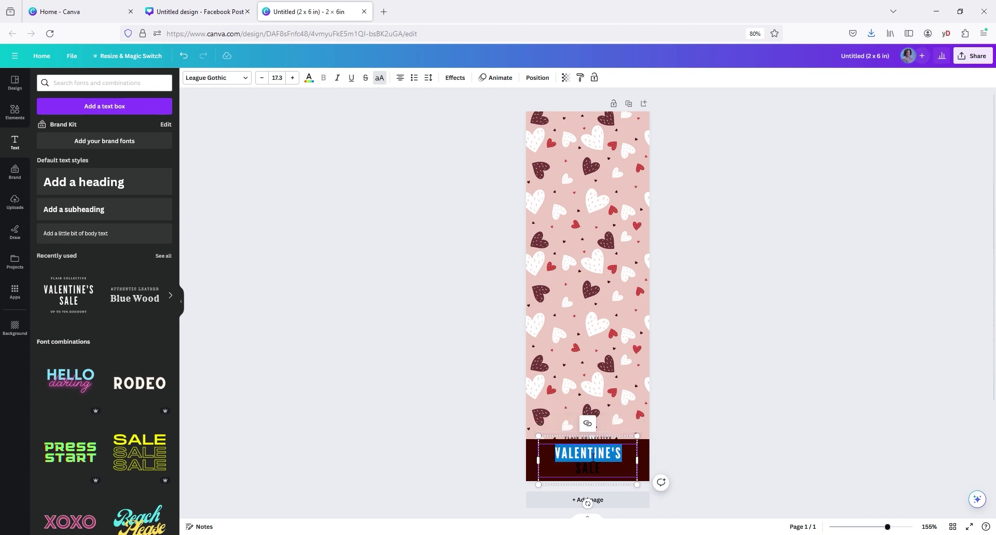
triple_click(562, 440)
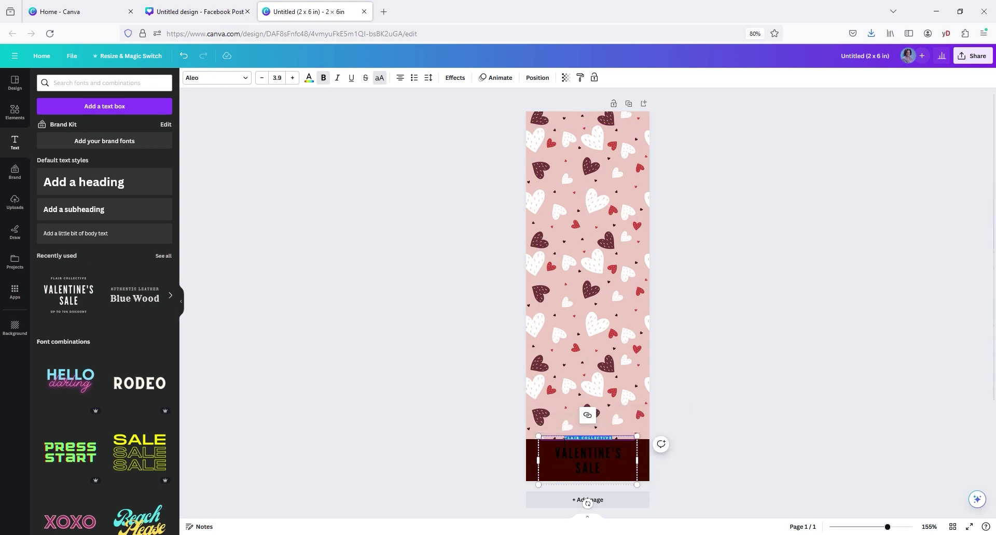
key(BackSpace)
Make VALENTINE'S SALE white and delete the UP TO 70% DISCOUNT line
click(597, 475)
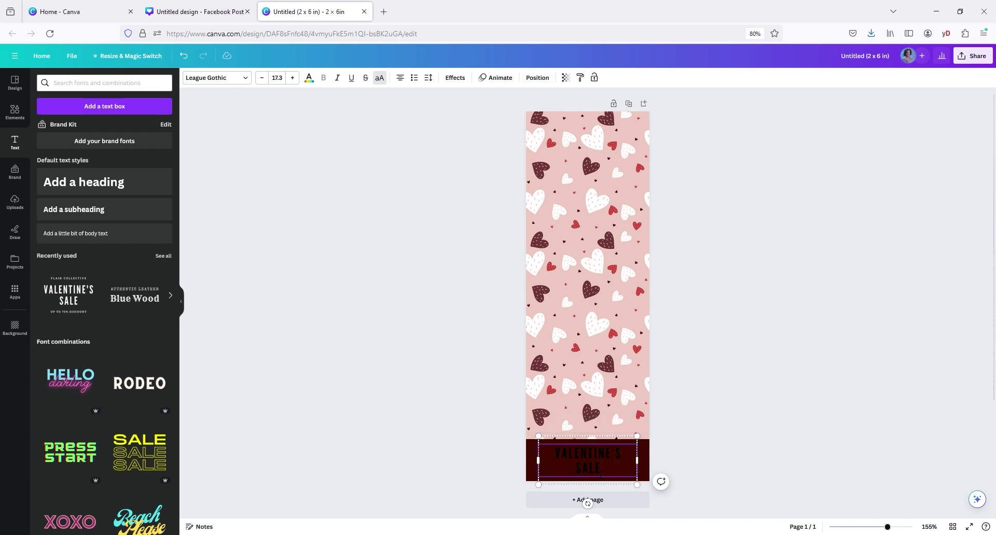
drag(600, 475, 554, 452)
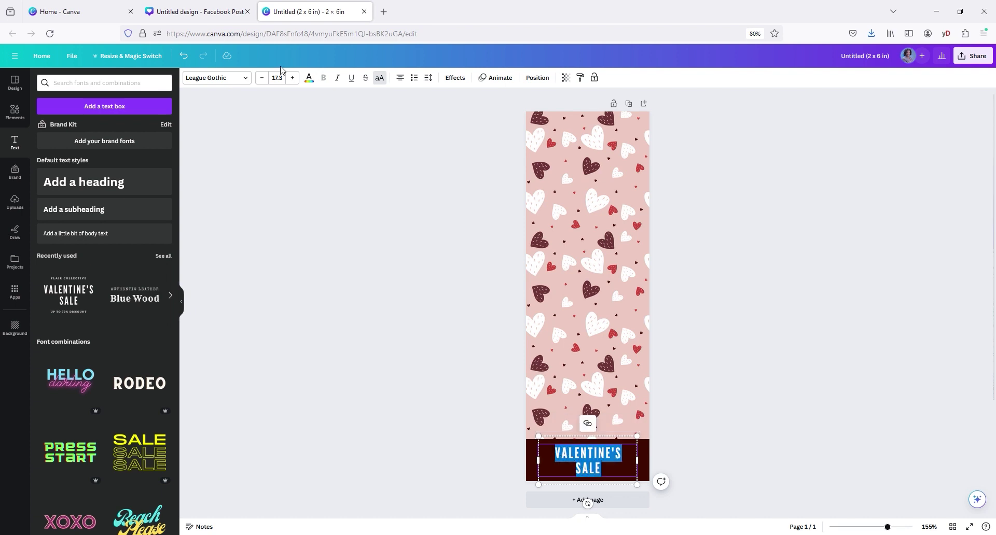
click(308, 78)
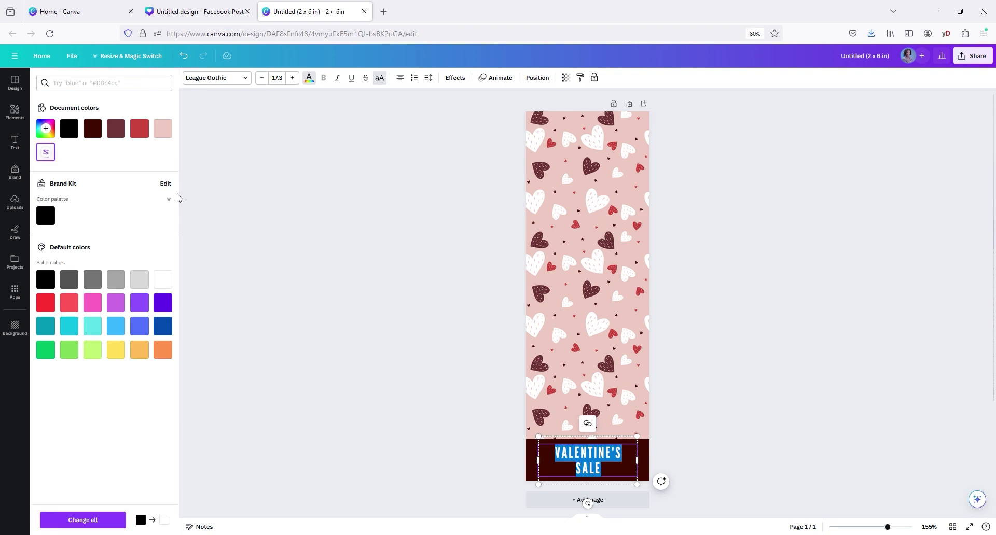
key(Escape)
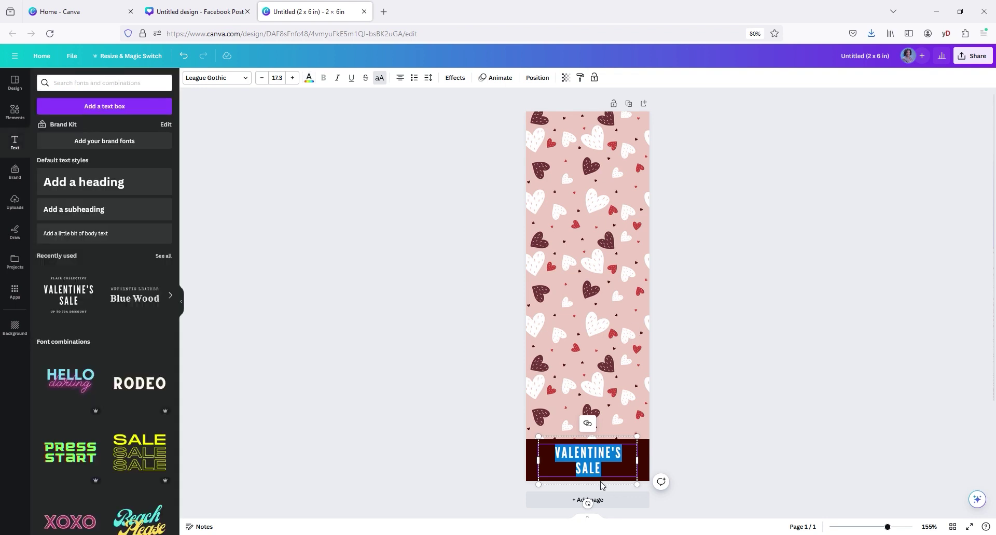
double_click(607, 484)
click(578, 487)
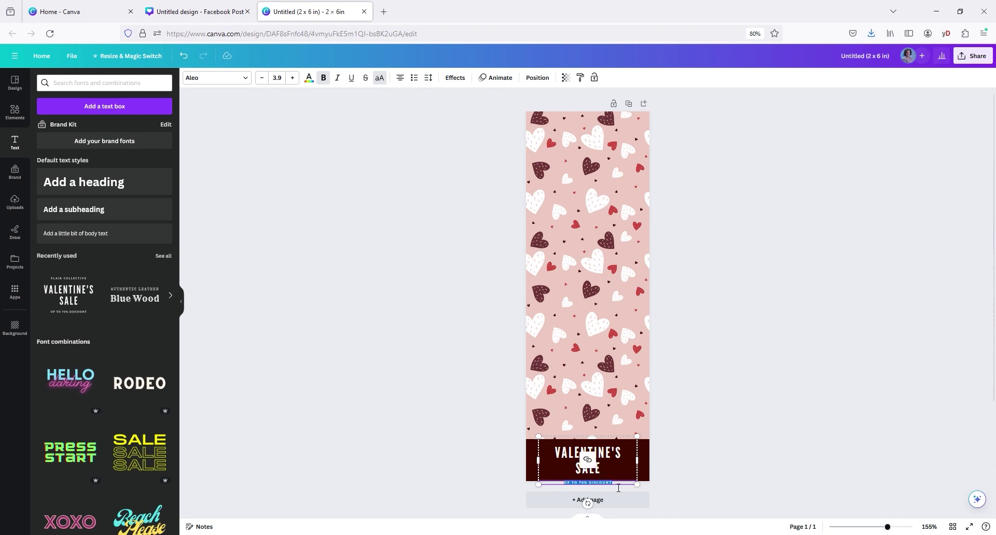
drag(618, 488, 555, 489)
key(BackSpace)
click(710, 473)
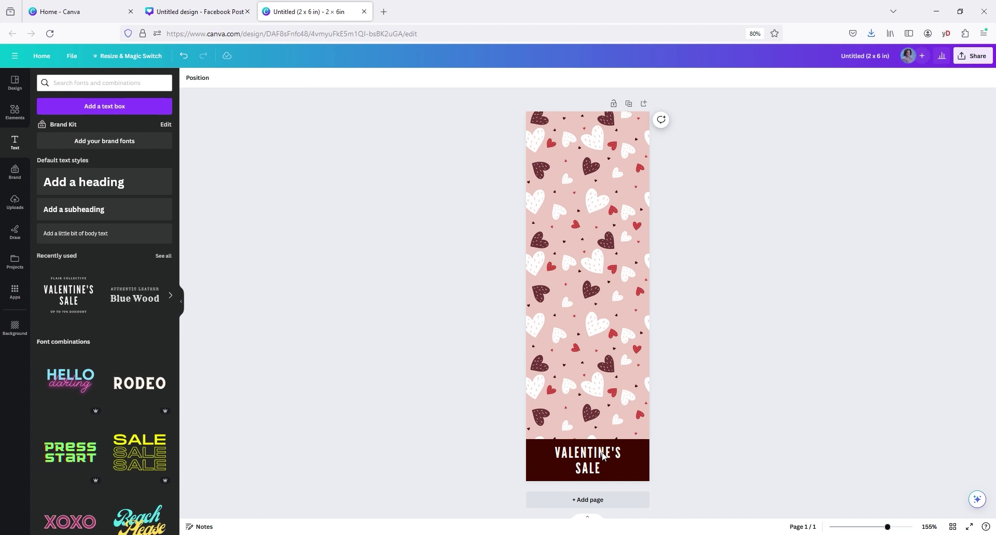
Replace SALE with 'DAY DANCE' in the title and nudge the text box slightly left
click(589, 453)
click(588, 452)
click(613, 468)
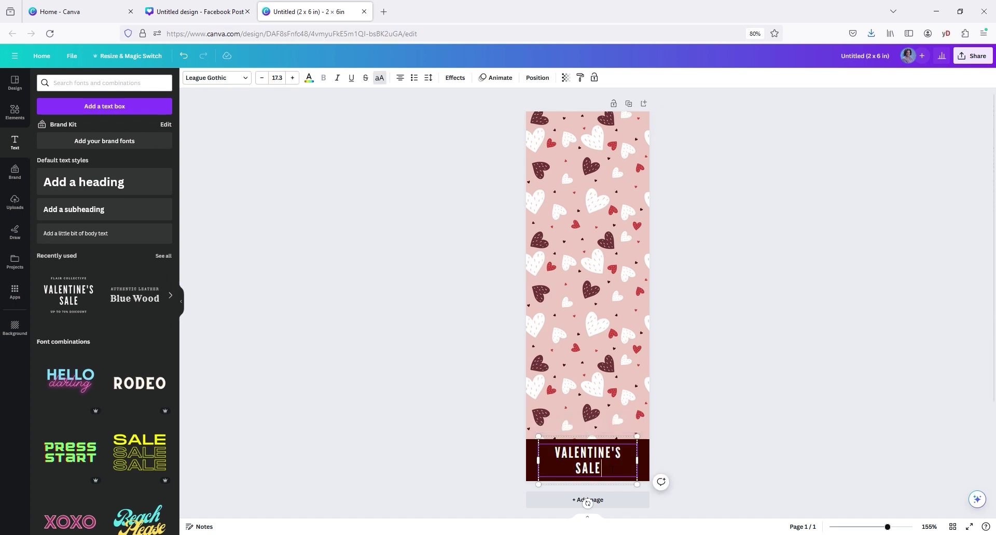
key(BackSpace)
key(BackSpace)
key(BackSpace)
key(BackSpace)
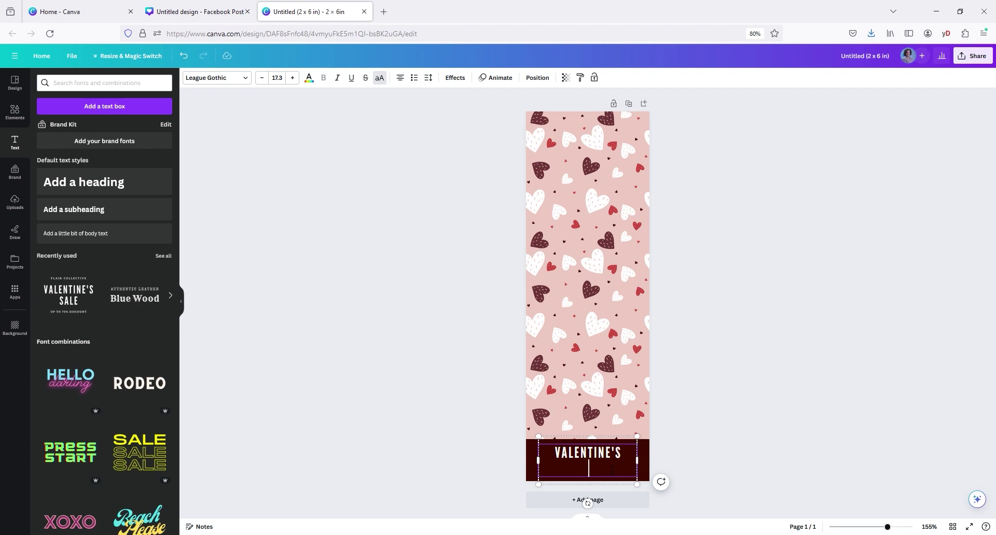
text(DAY DANCE)
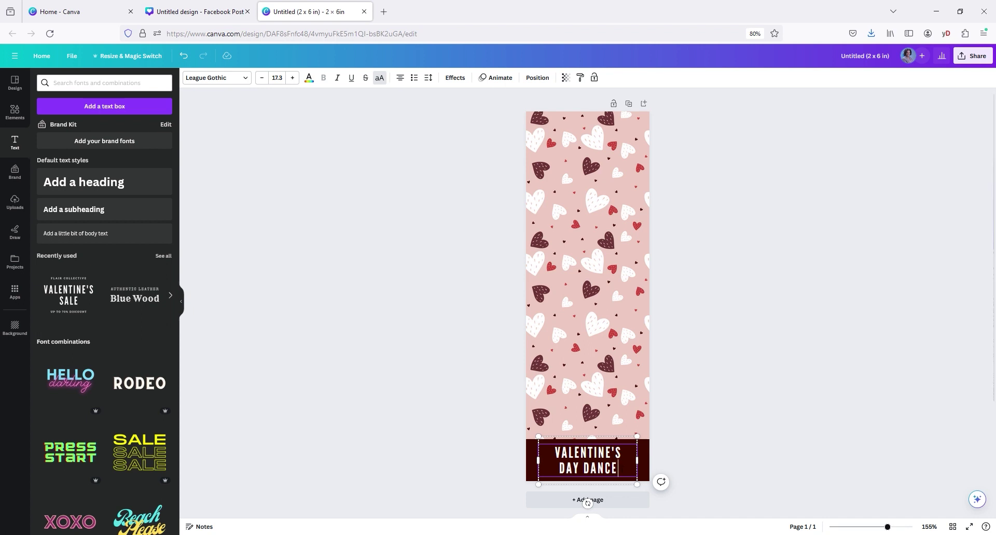
click(717, 456)
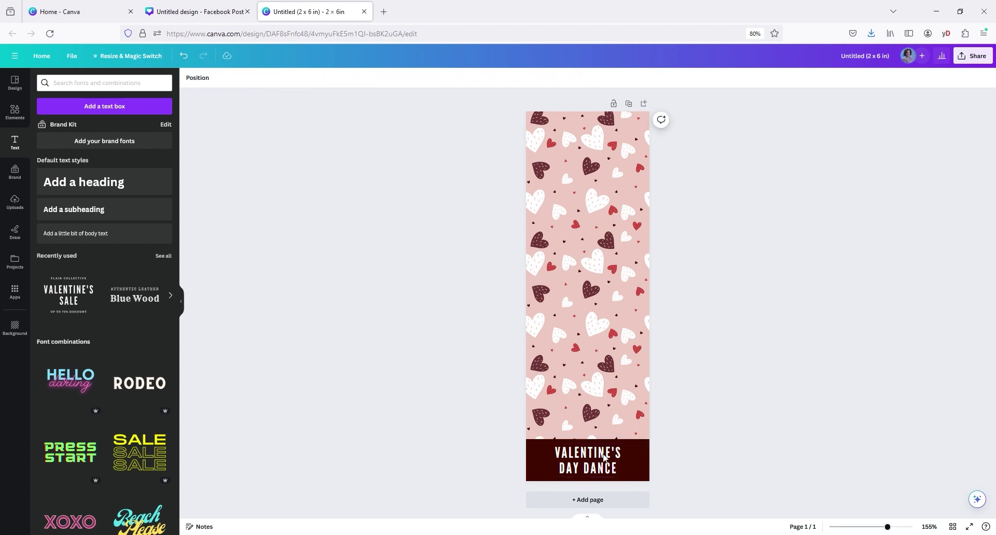
click(606, 458)
drag(607, 461, 607, 460)
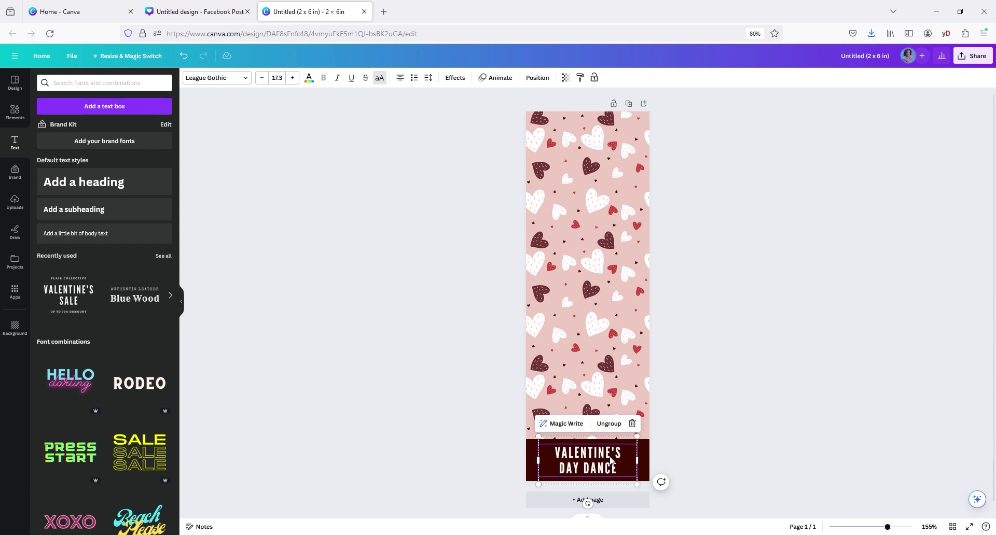
Shrink the VALENTINE'S DAY DANCE title text to size 14.3
double_click(600, 458)
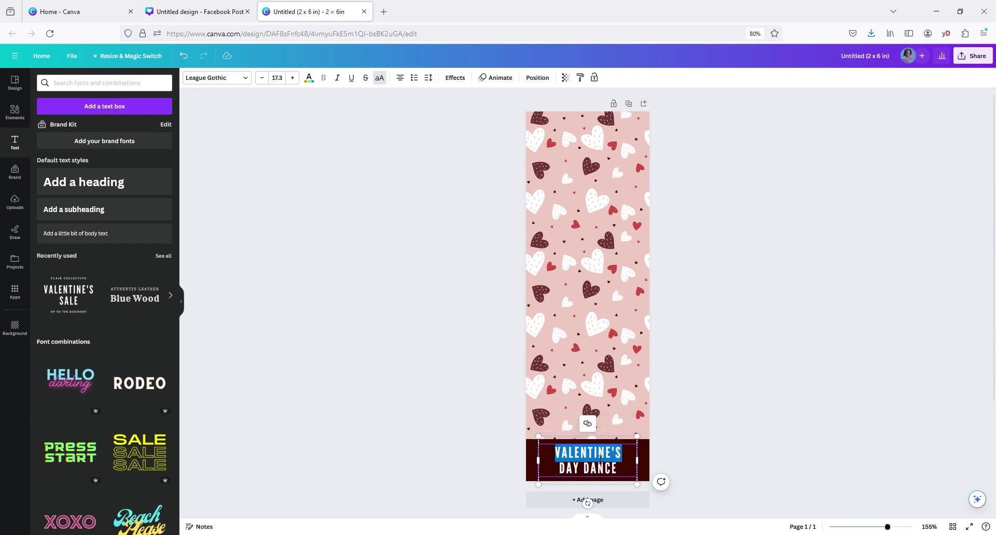
click(262, 78)
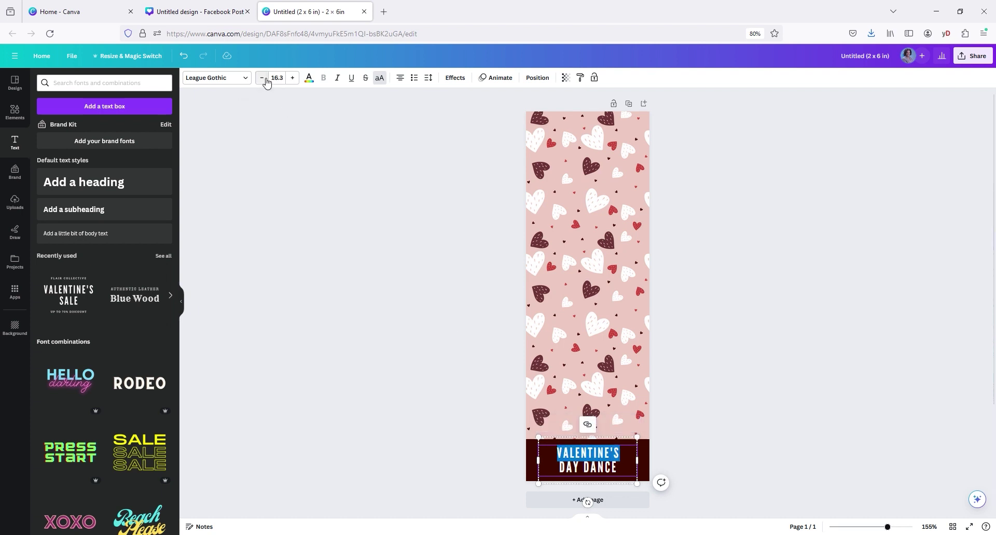
click(262, 78)
click(262, 78)
click(549, 453)
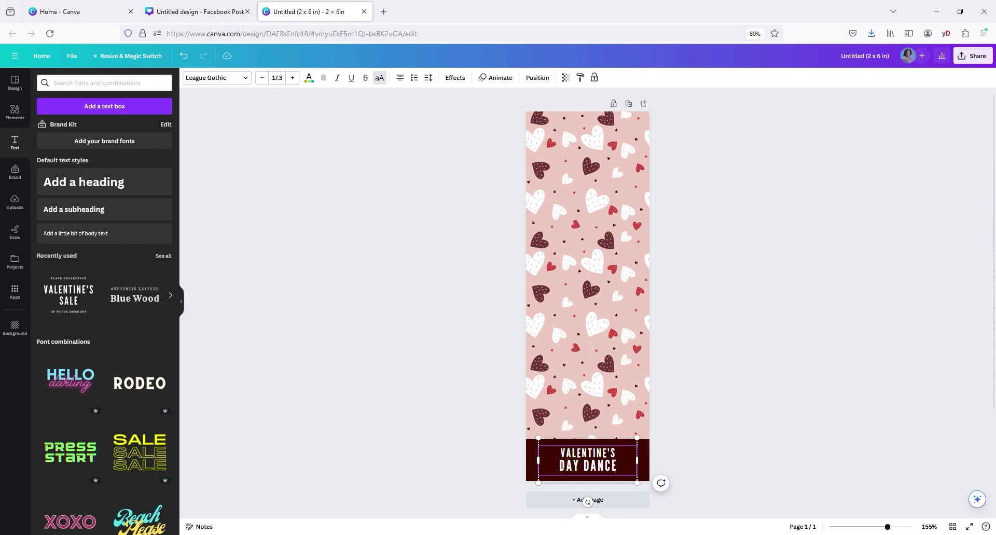
key(ctrl+z)
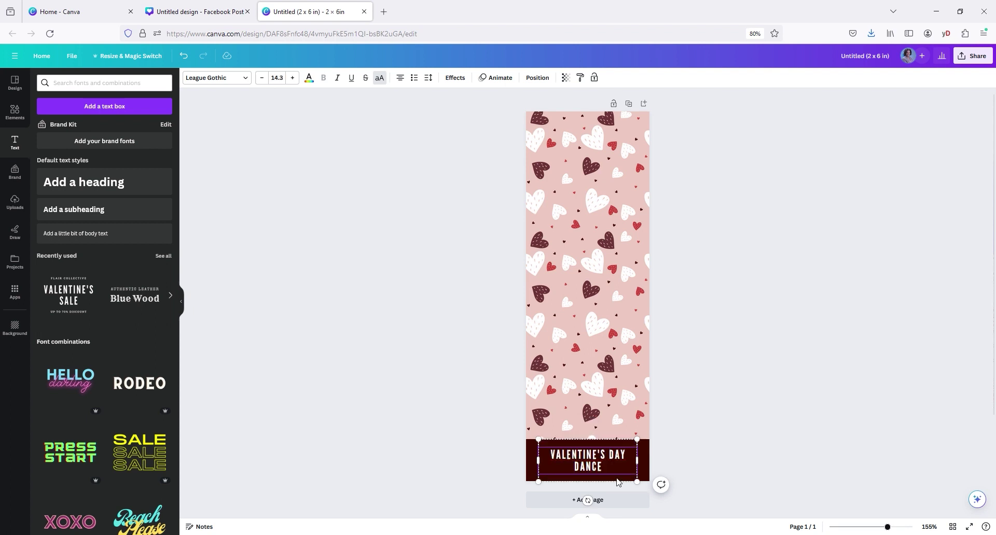
Add the date '2.14.24' as a new line under DANCE
key(Return)
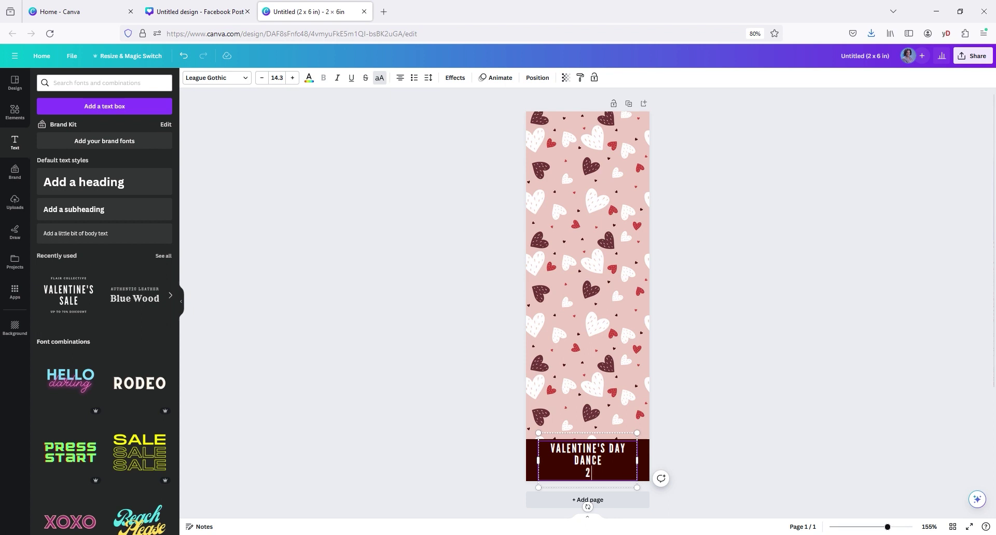
text(2.14.2)
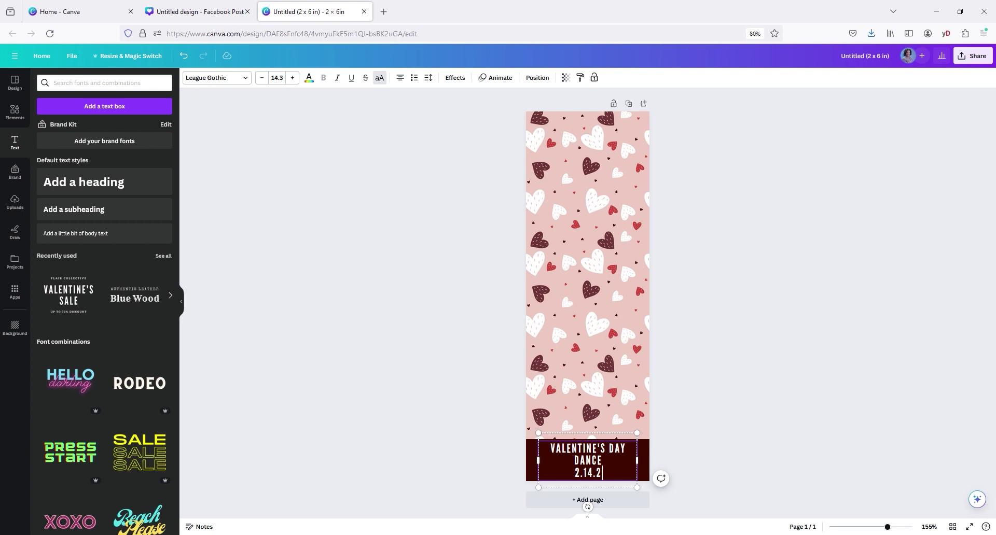
text(4)
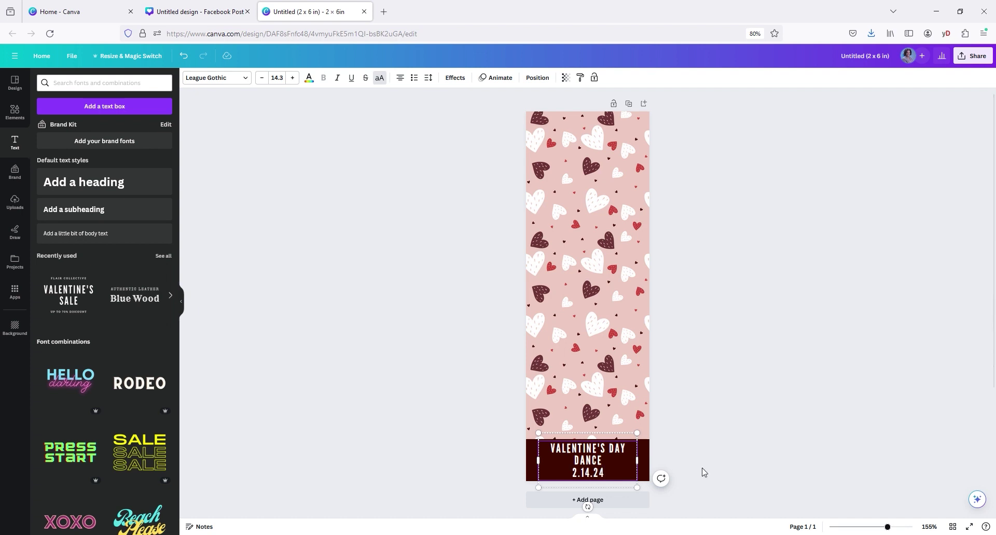
click(748, 435)
click(591, 453)
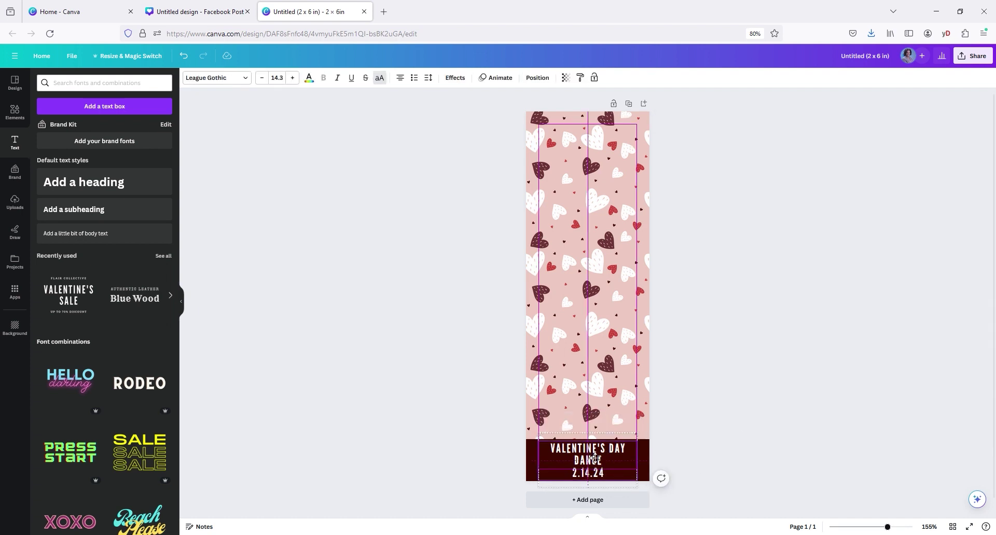
click(591, 454)
click(755, 435)
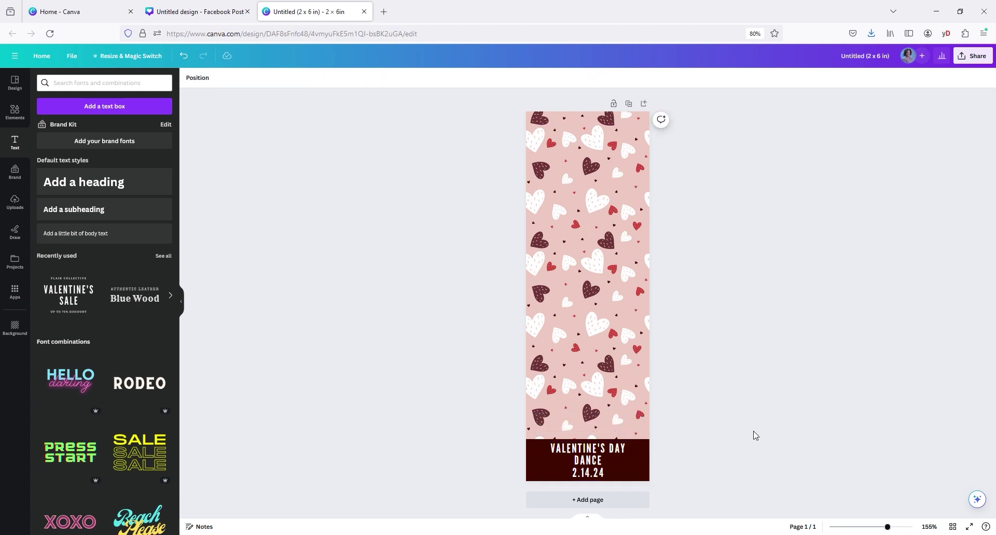
Download the heart strip through Share > Download with the file type changed from PNG to JPG
click(635, 379)
click(740, 269)
click(987, 56)
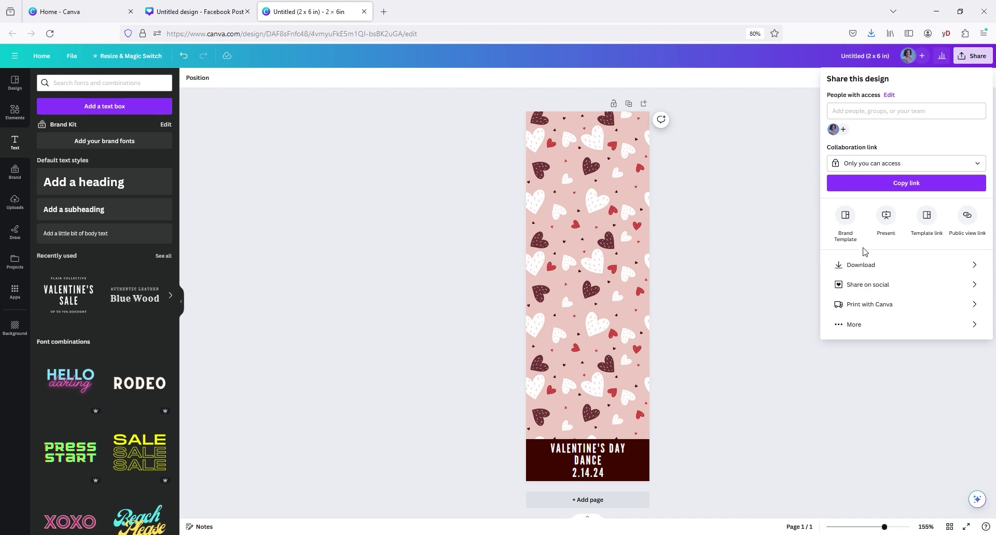
click(865, 269)
click(925, 119)
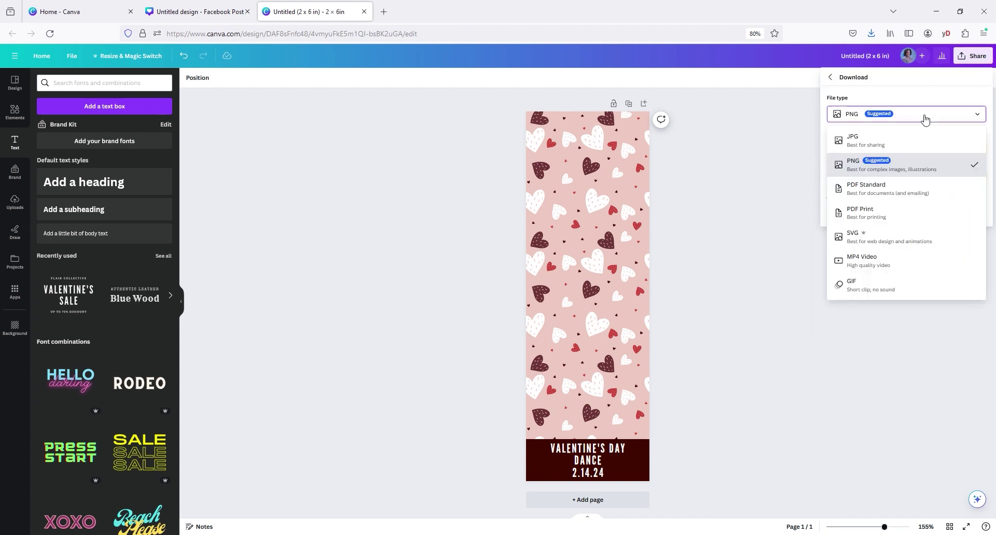
click(898, 138)
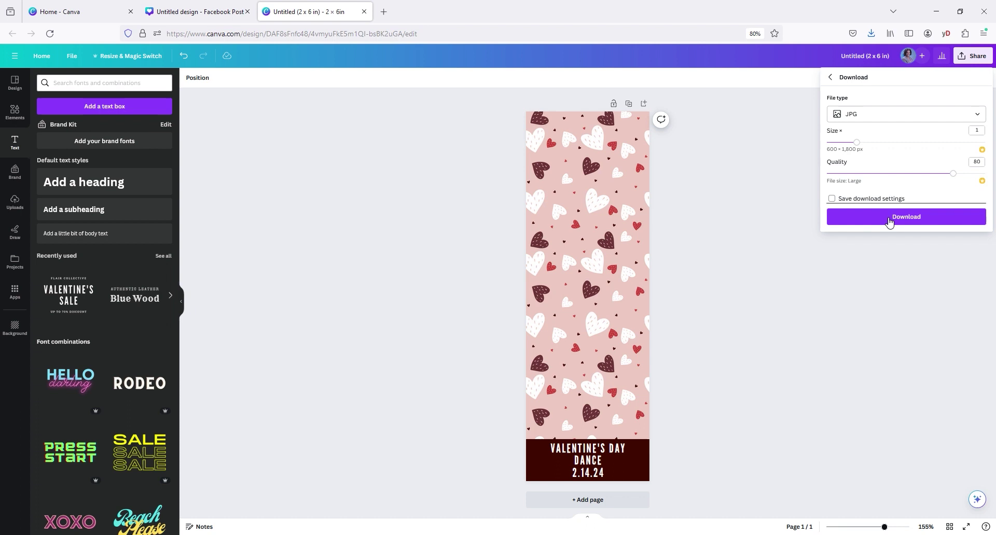
click(889, 222)
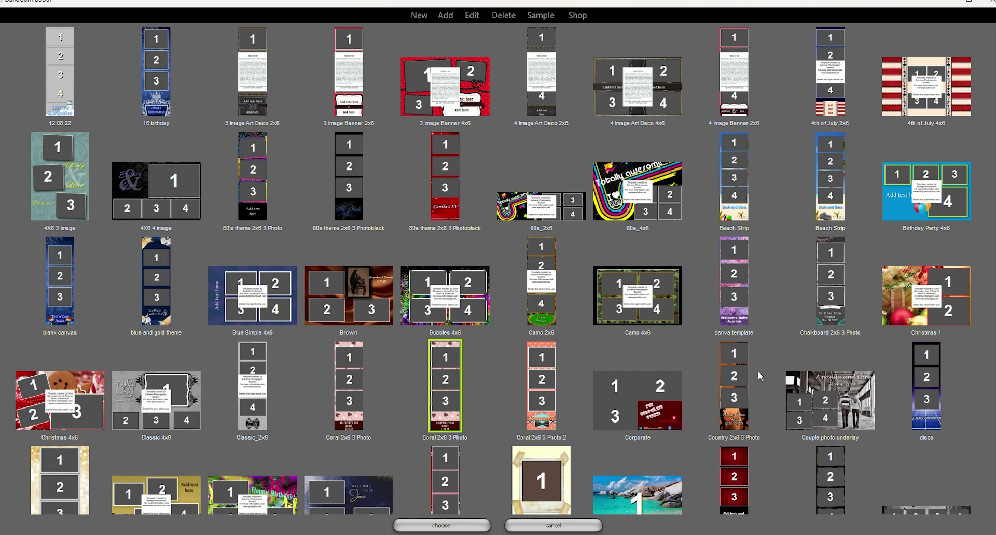
Open the Country 2x6 3 Photo template in the editor
click(725, 421)
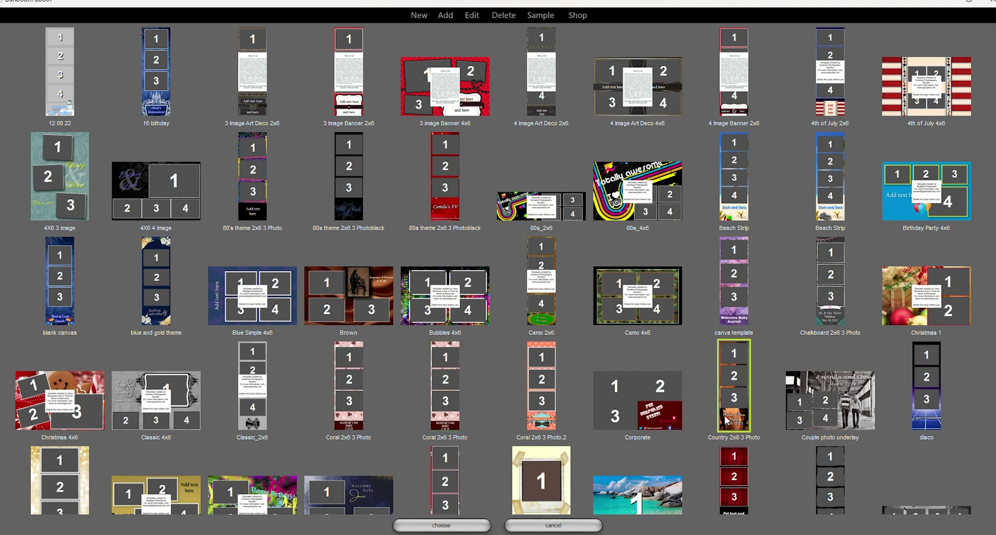
right_click(726, 421)
click(742, 422)
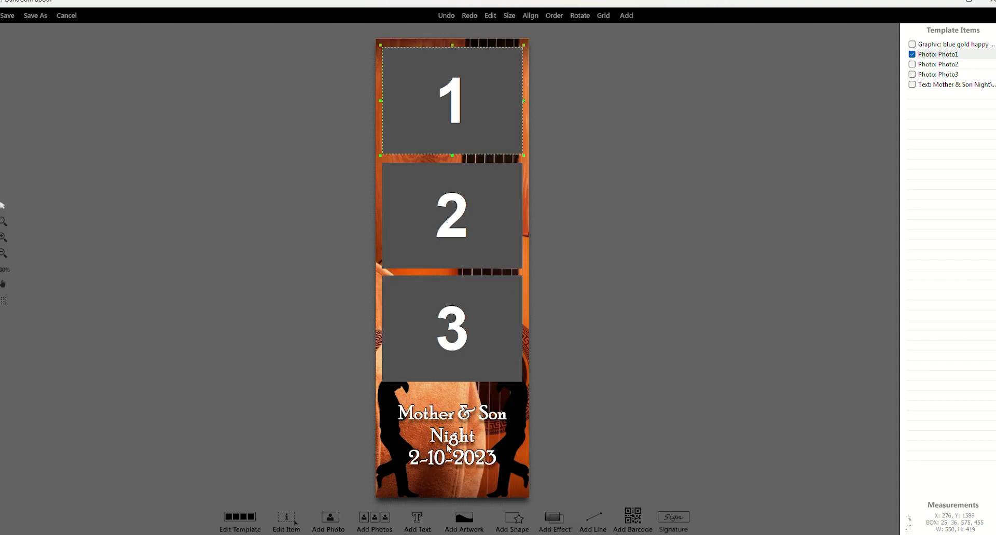
Delete the Mother & Son Night caption and the background graphic, leaving three photo slots on white
click(380, 404)
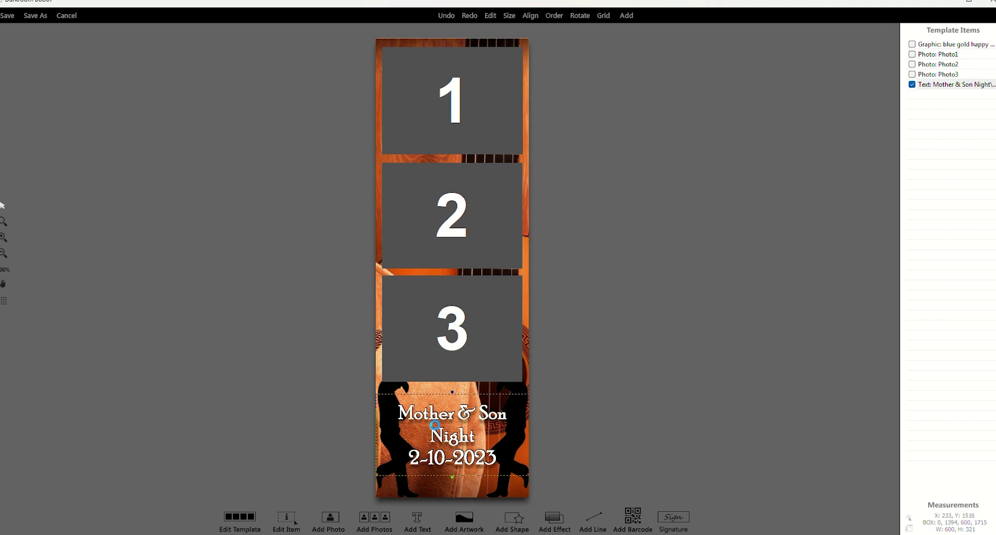
key(Delete)
click(509, 310)
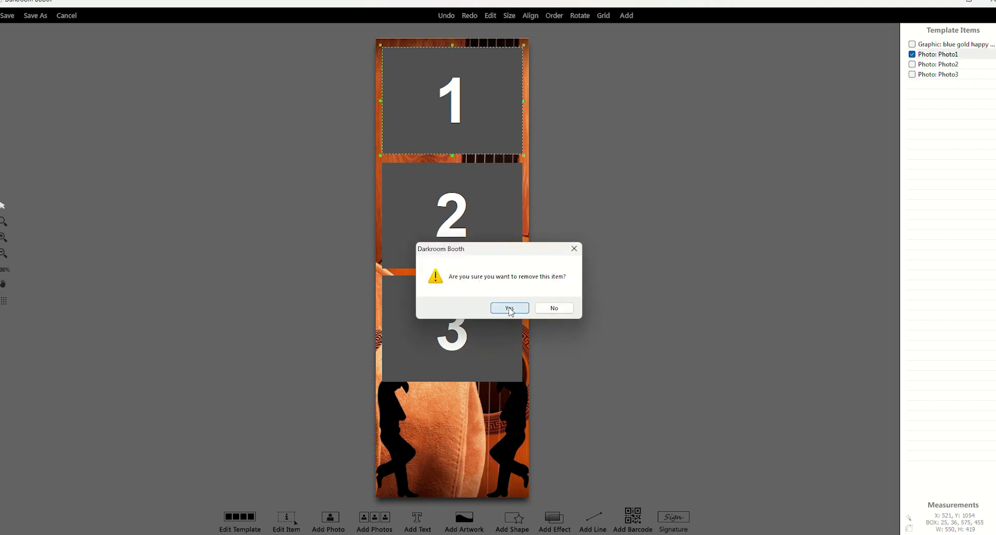
click(452, 428)
key(Delete)
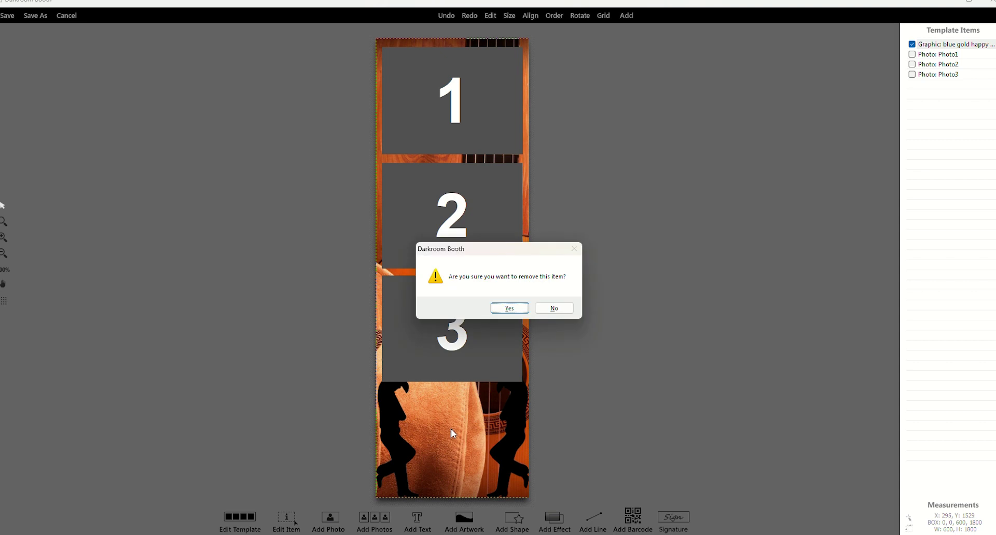
click(508, 308)
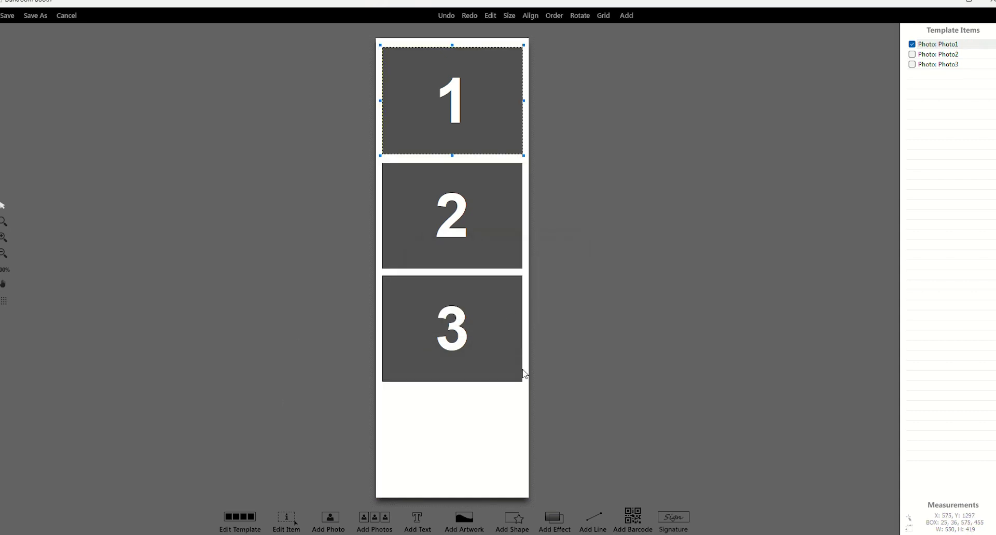
Add the Untitled (2 x 6 in) hearts image from Downloads as the template's artwork
click(465, 520)
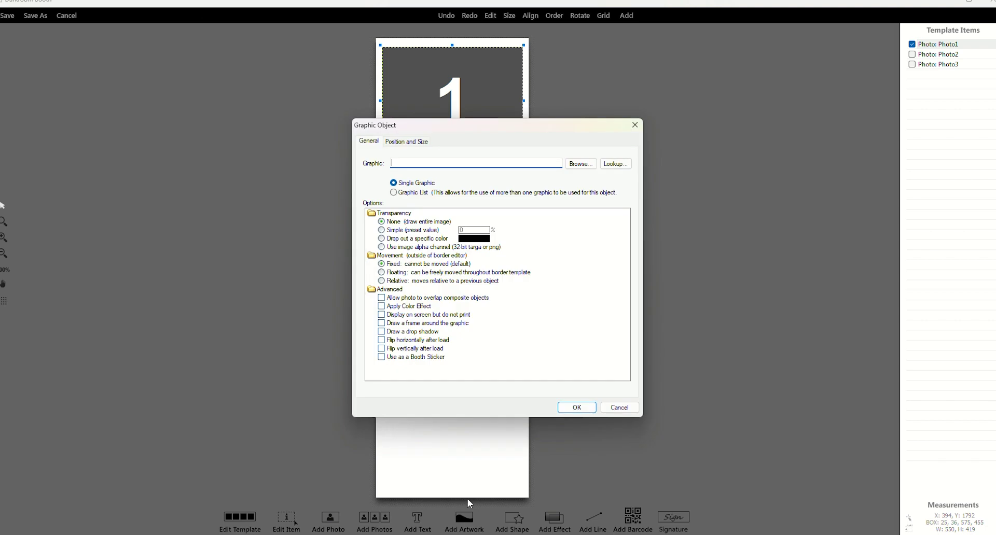
click(577, 164)
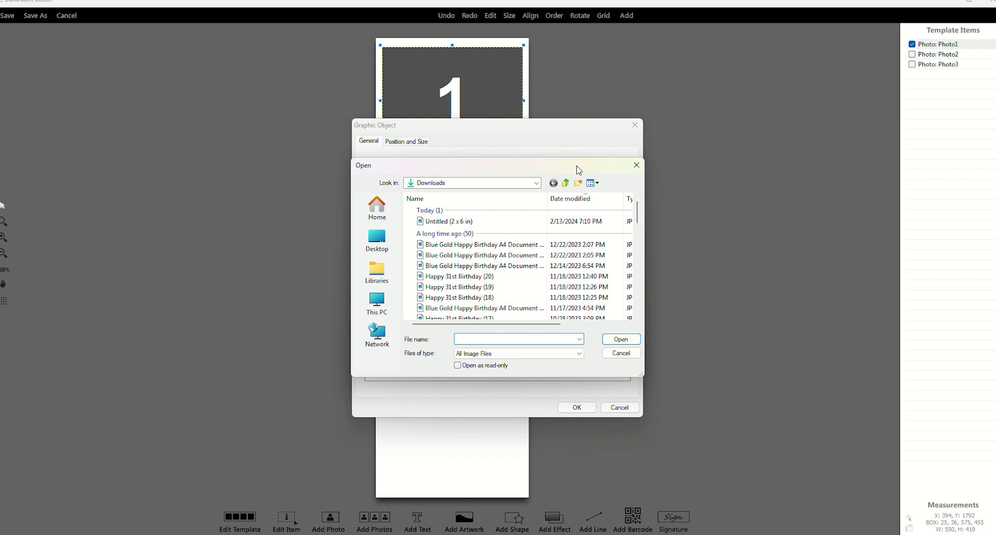
click(445, 226)
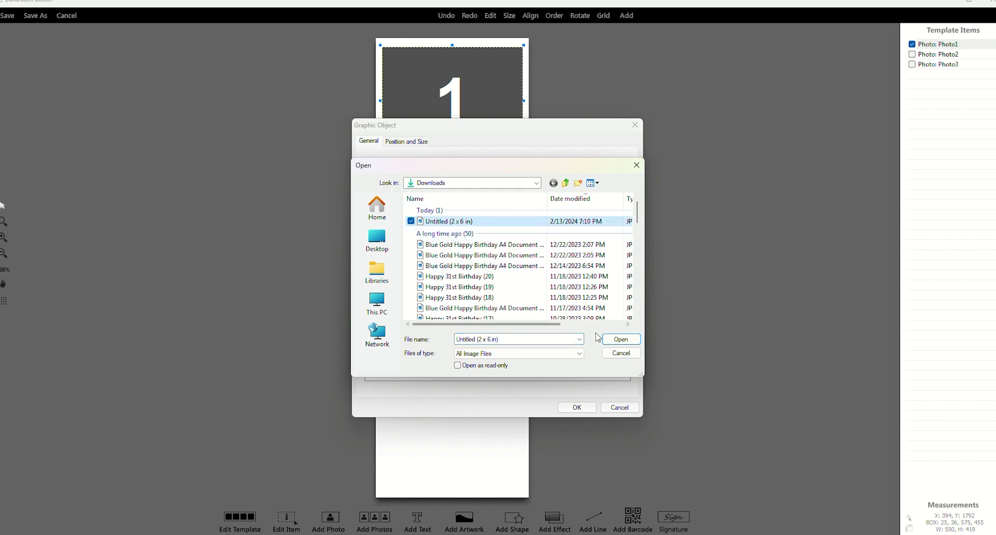
click(628, 343)
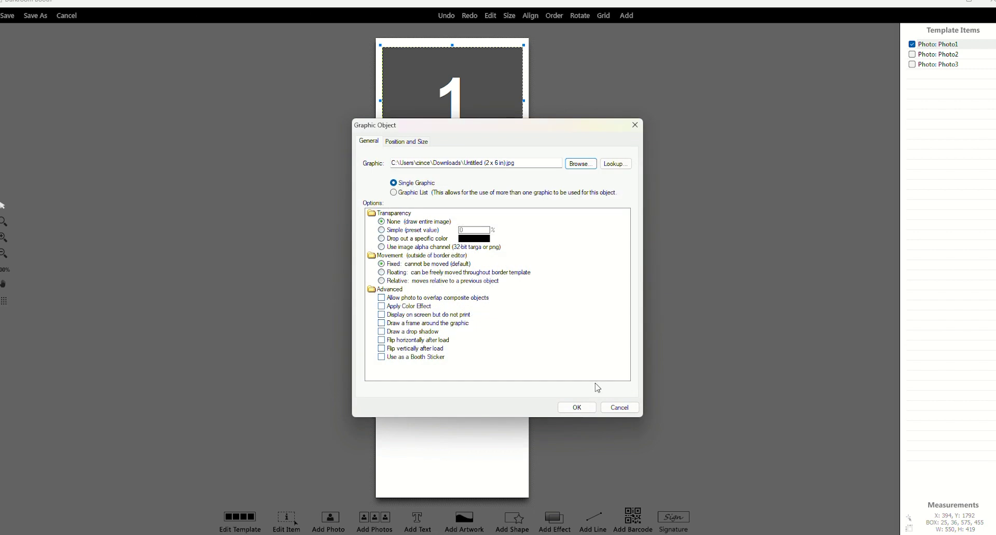
click(578, 408)
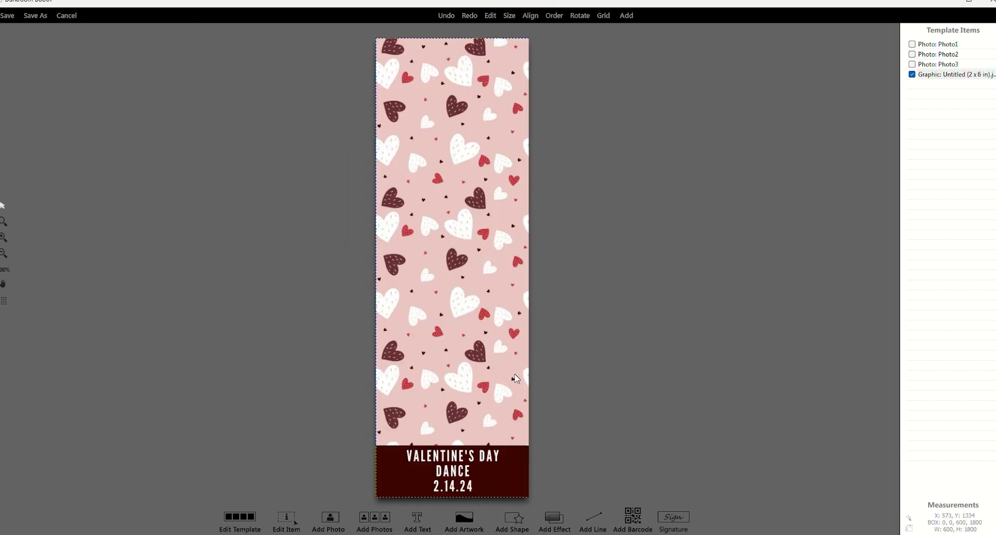
Send the hearts graphic to the back so the three photo slots sit on top
right_click(462, 414)
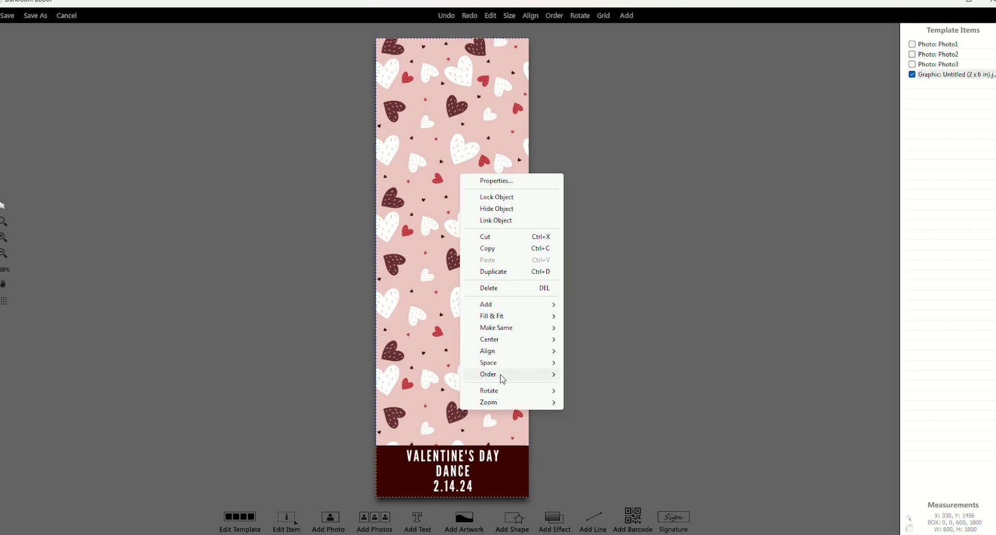
mouse_move(502, 375)
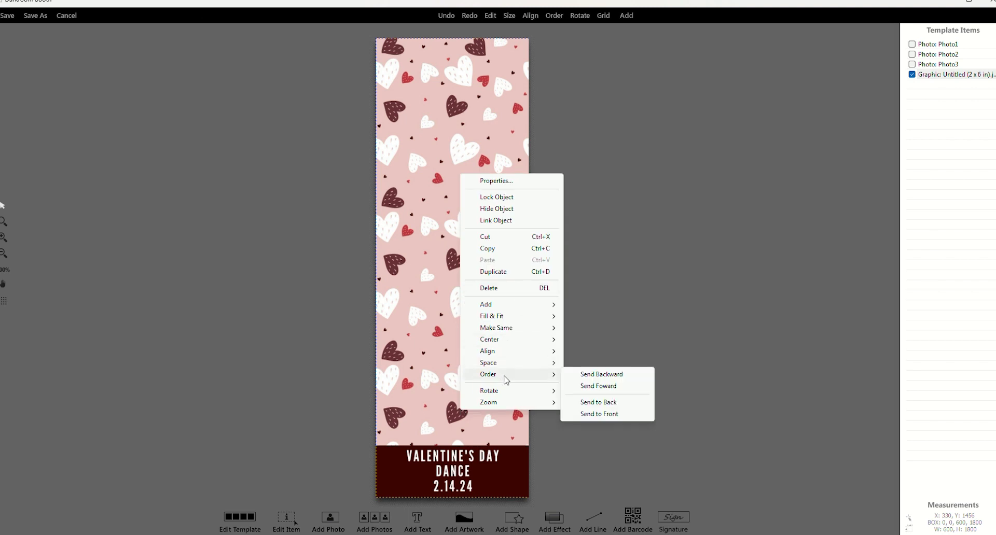
click(618, 406)
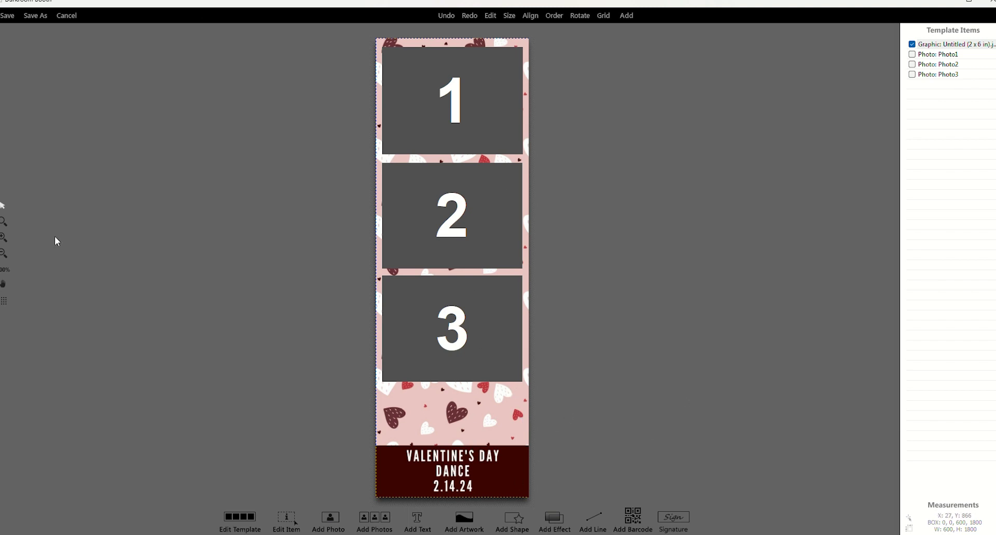
Save the edited strip template without renaming it and return to the template chooser
click(36, 15)
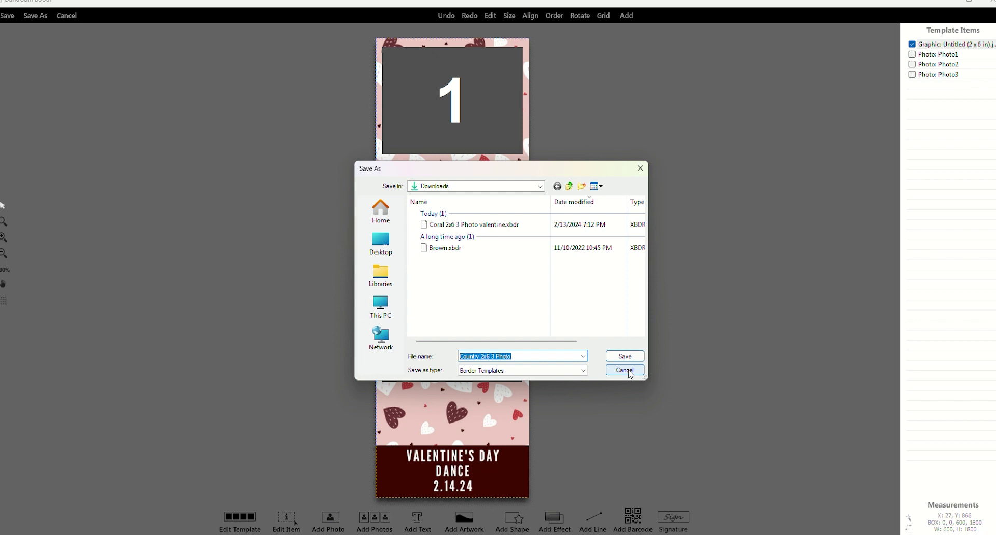
click(625, 370)
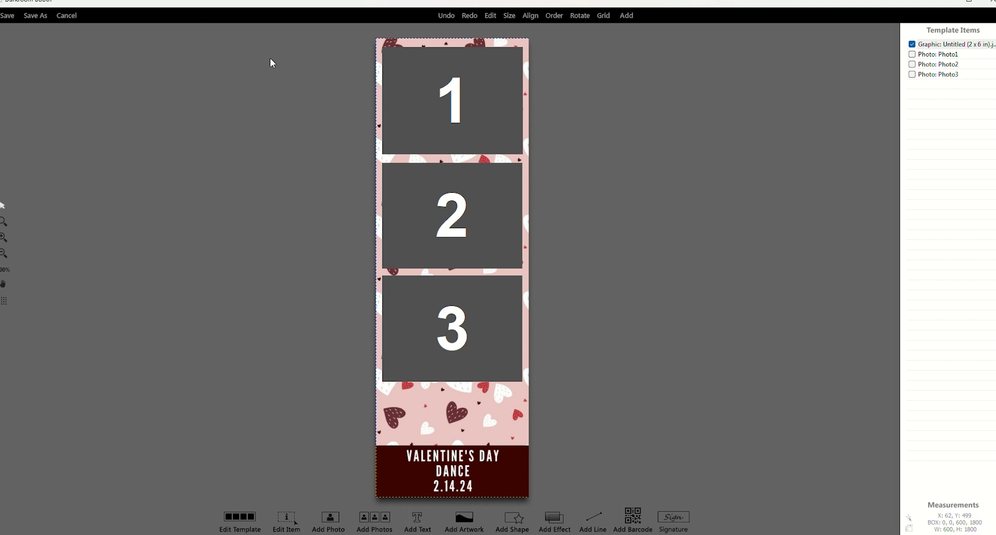
click(10, 21)
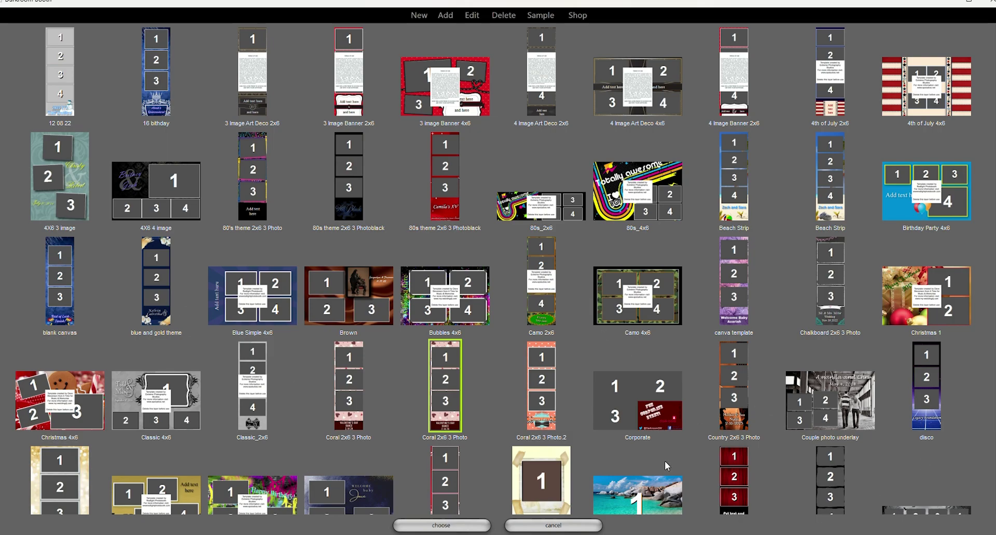
Scroll the template gallery to find the saved Country 2x6 3 Photo template
scroll(322, 338, down, 4)
scroll(442, 317, up, 5)
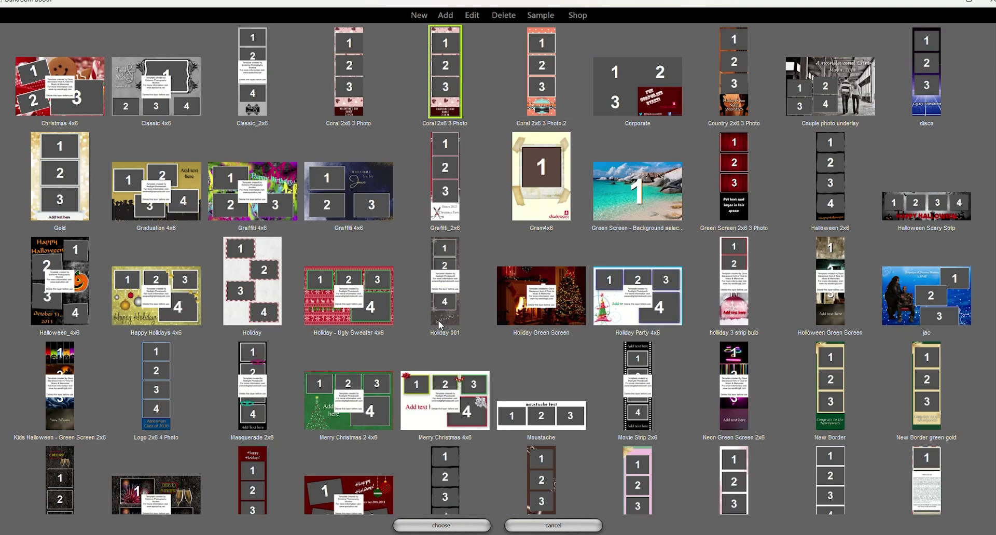